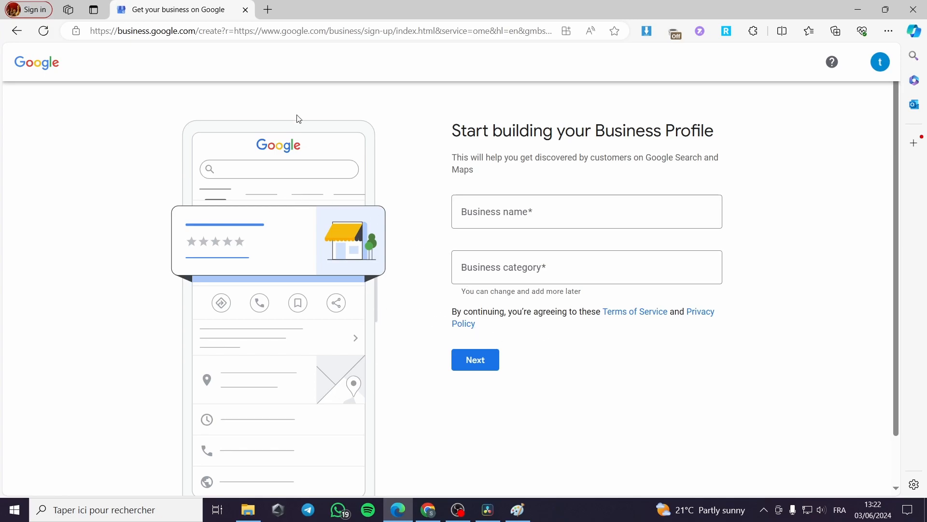
Open the Google search page in a new browser tab
left_click(268, 10)
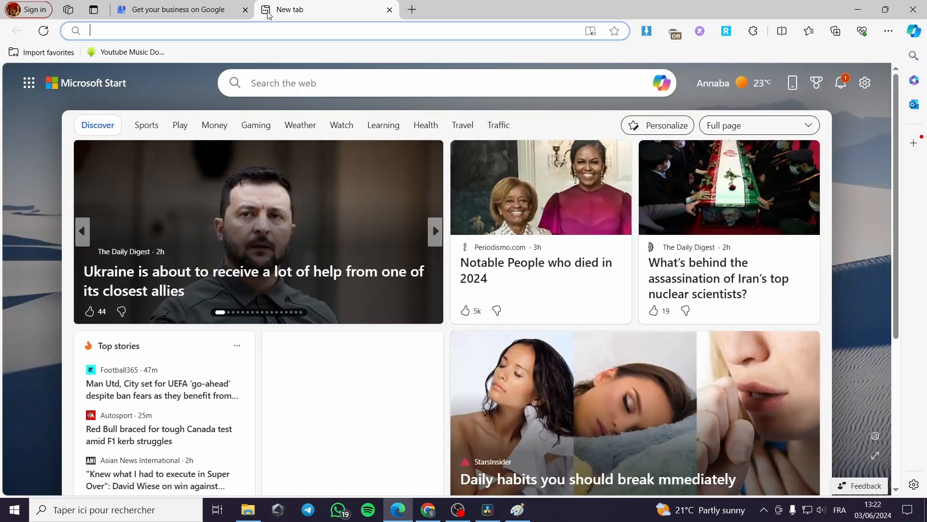
type("google.c")
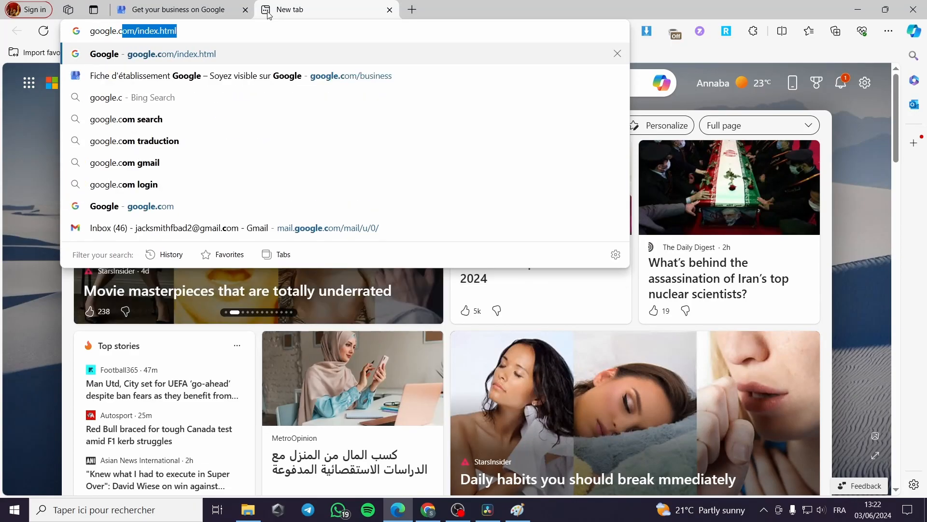
key("Return")
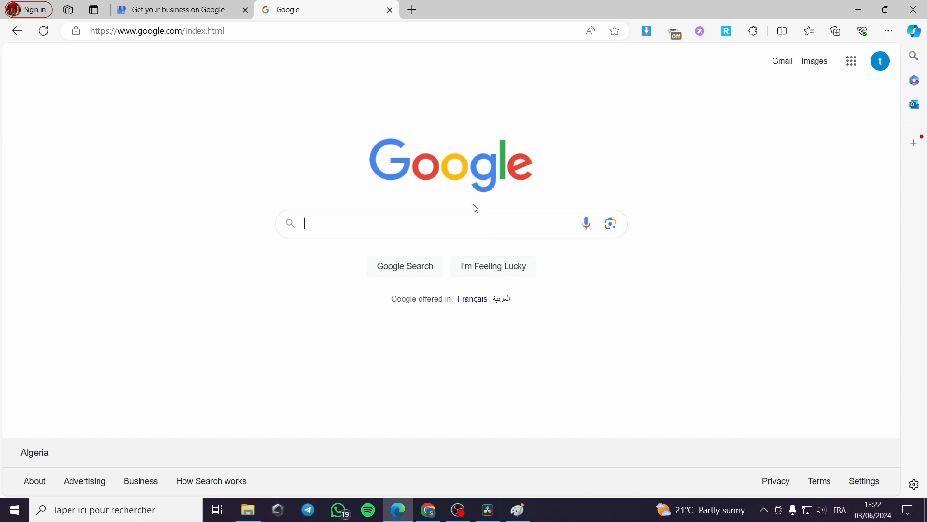
Search Google for "barber shop usa" and skim the results
type("barber shop usa")
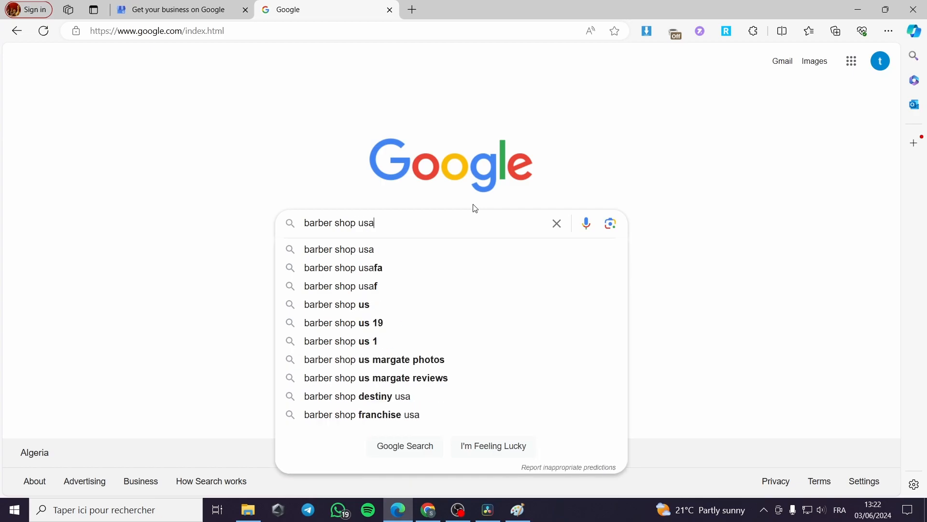
key("Return")
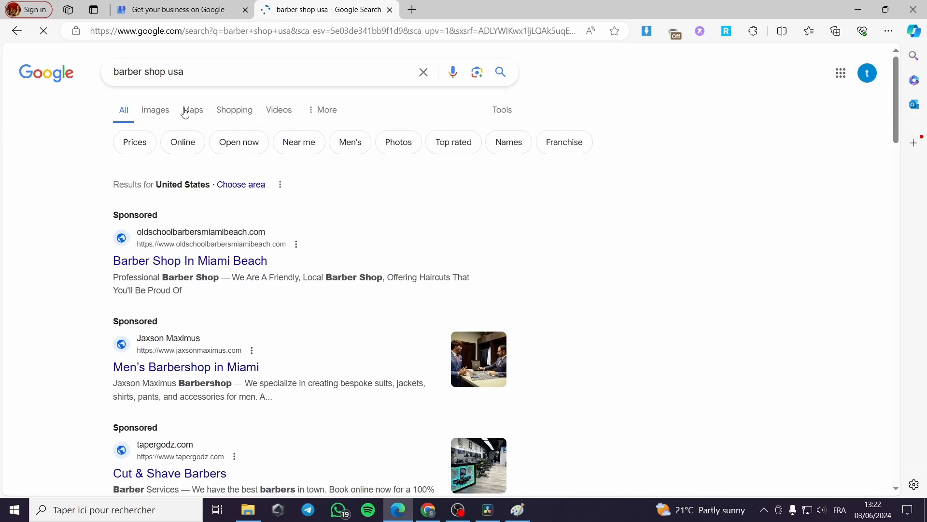
scroll(203, 81, "down", 3)
scroll(203, 81, "up", 3)
Change the search to "barber shop new york" and look over the Businesses listings and their map
left_click_drag(192, 71, 169, 70)
type("new")
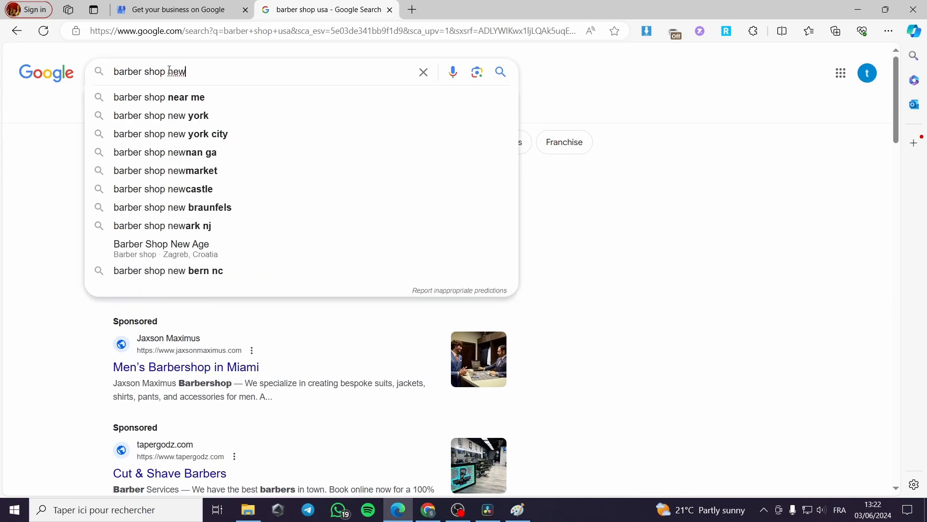
type(" yor")
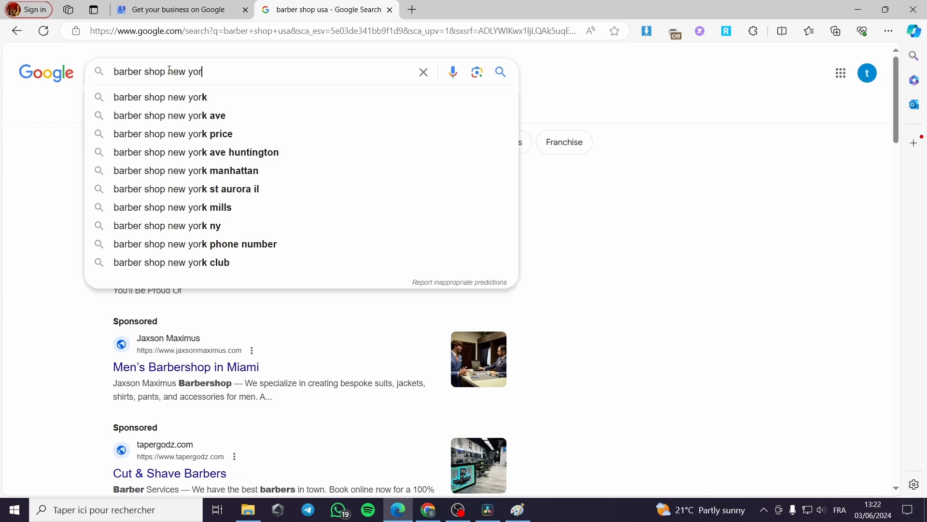
type("k")
key("Return")
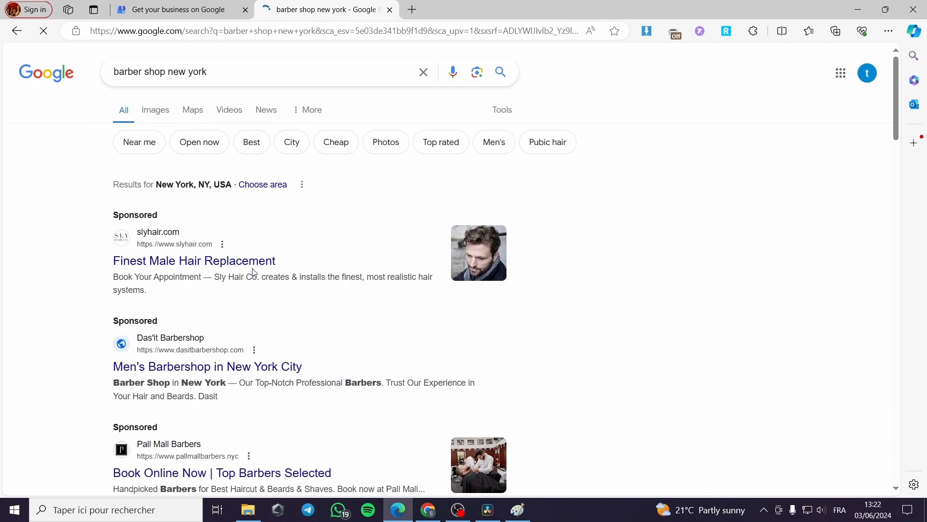
scroll(276, 199, "down", 3)
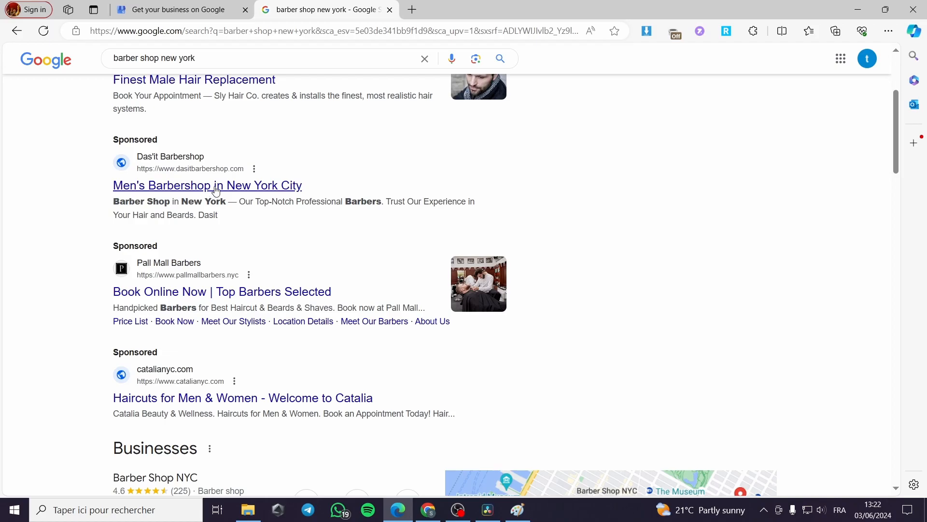
scroll(222, 193, "down", 6)
scroll(309, 220, "down", 1)
scroll(159, 209, "up", 2)
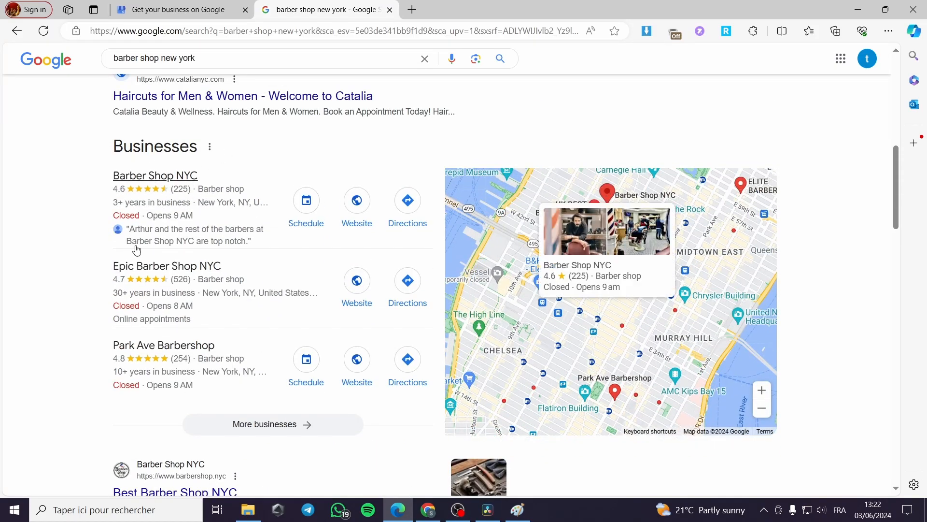
mouse_move(531, 346)
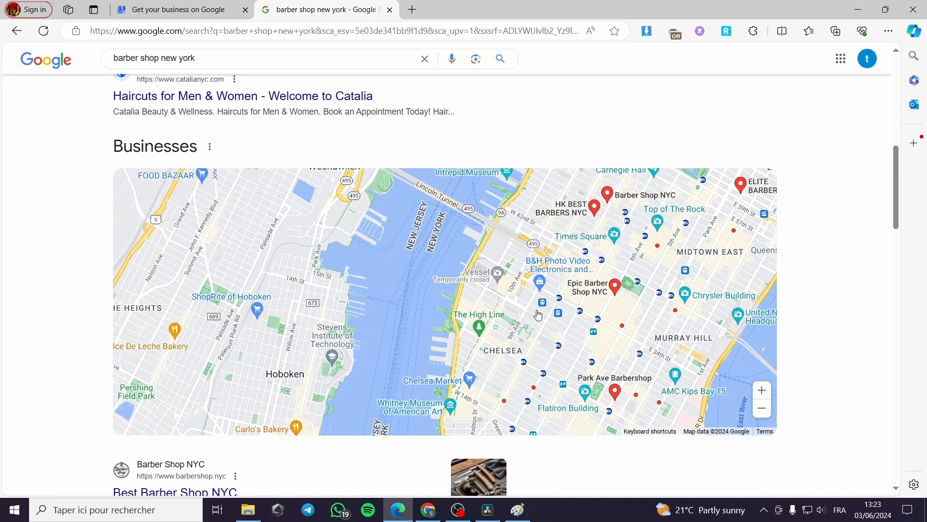
Return to the Business Profile sign-up and create a new business named "Jack barbershop"
left_click(184, 7)
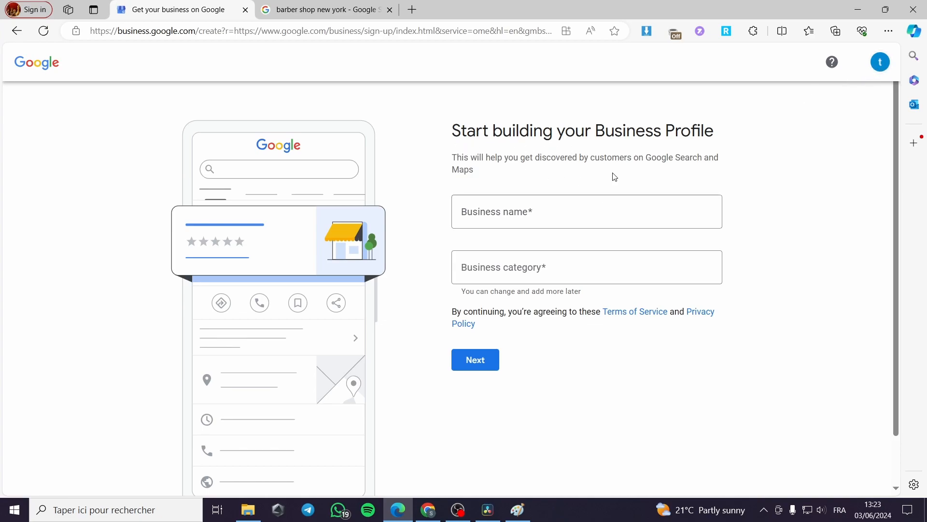
left_click(487, 221)
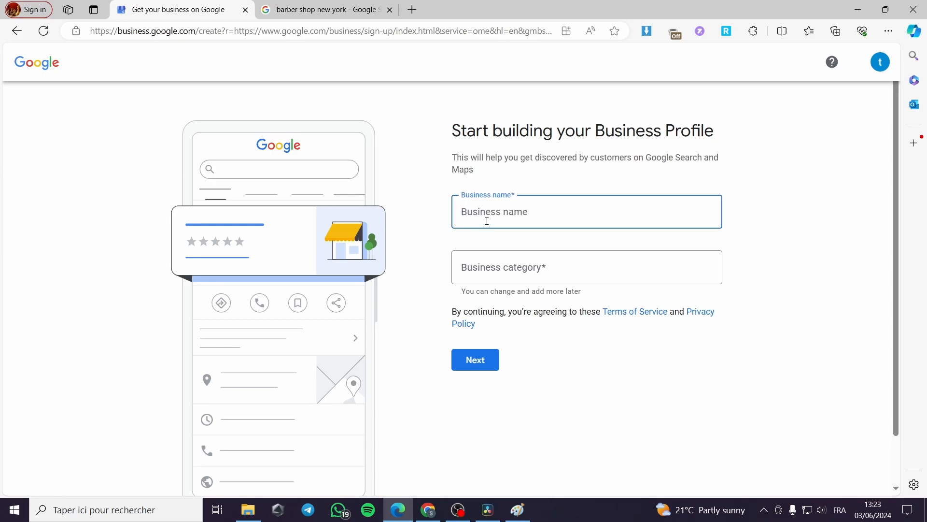
type("Jack bar")
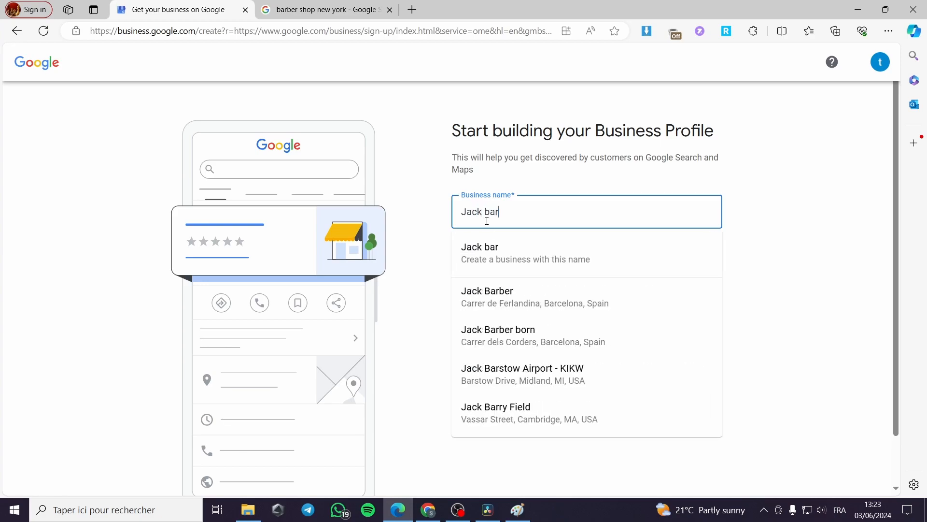
type("bersh")
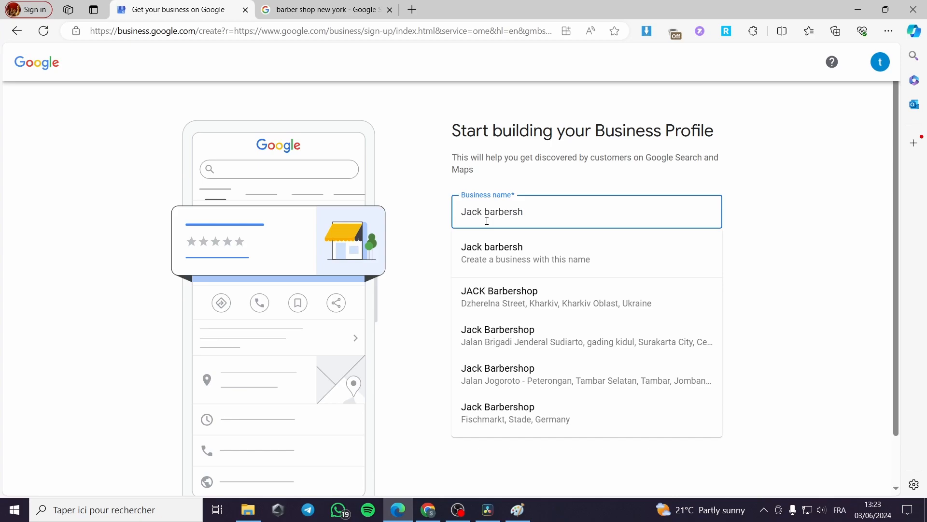
type("op")
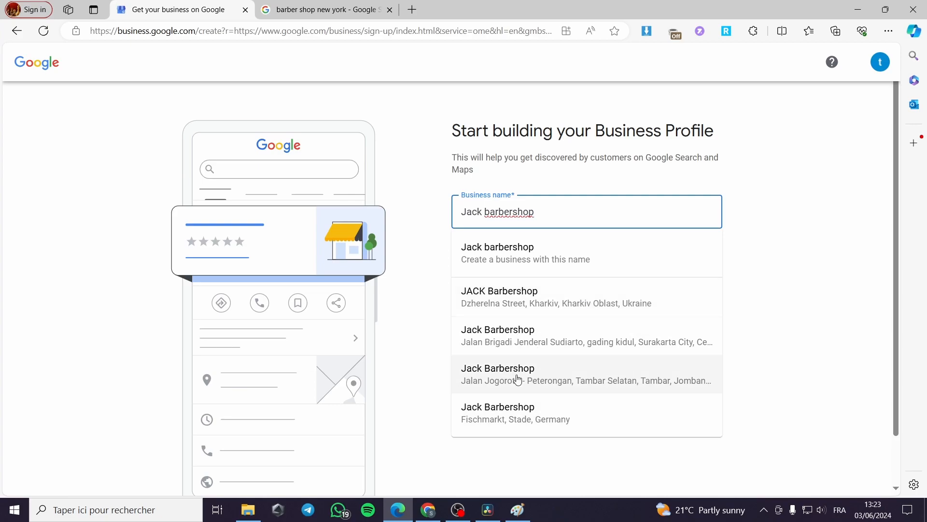
left_click(491, 267)
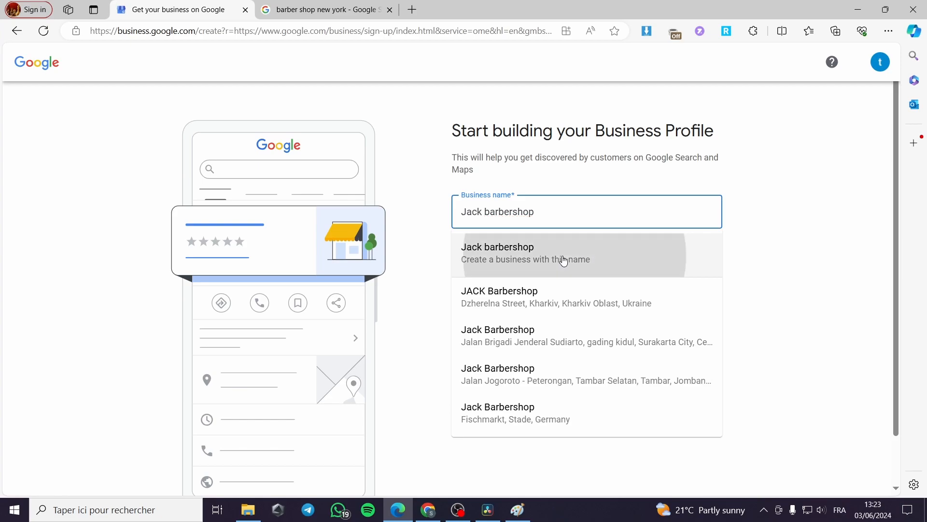
Set the business category to Barber shop and continue the sign-up
left_click(528, 273)
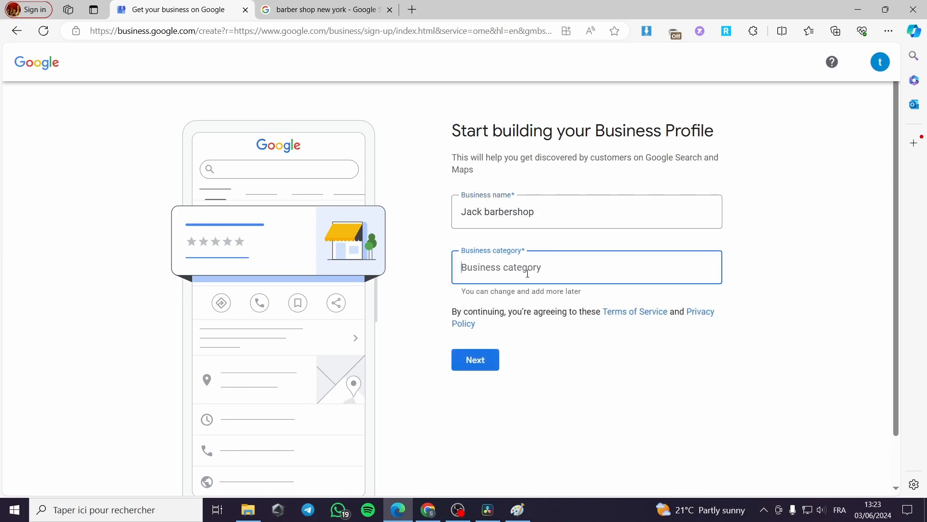
type("barbe")
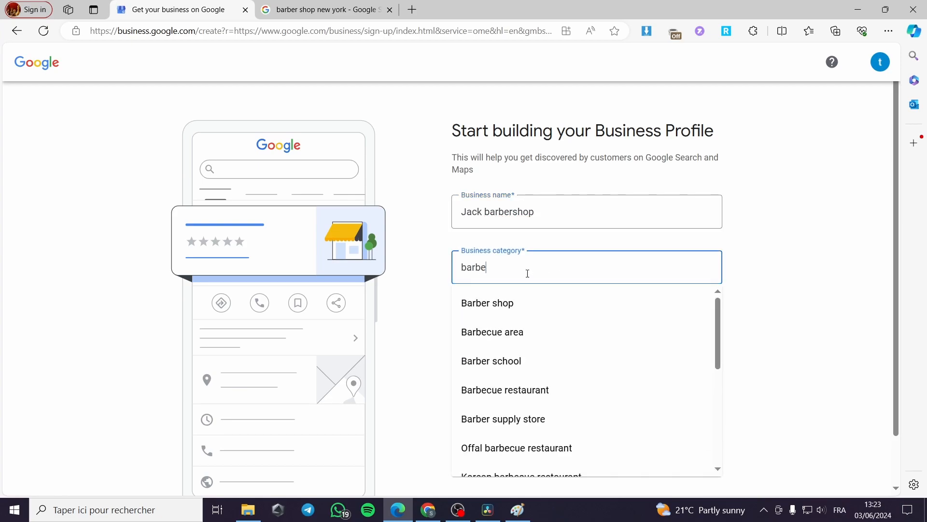
left_click(531, 302)
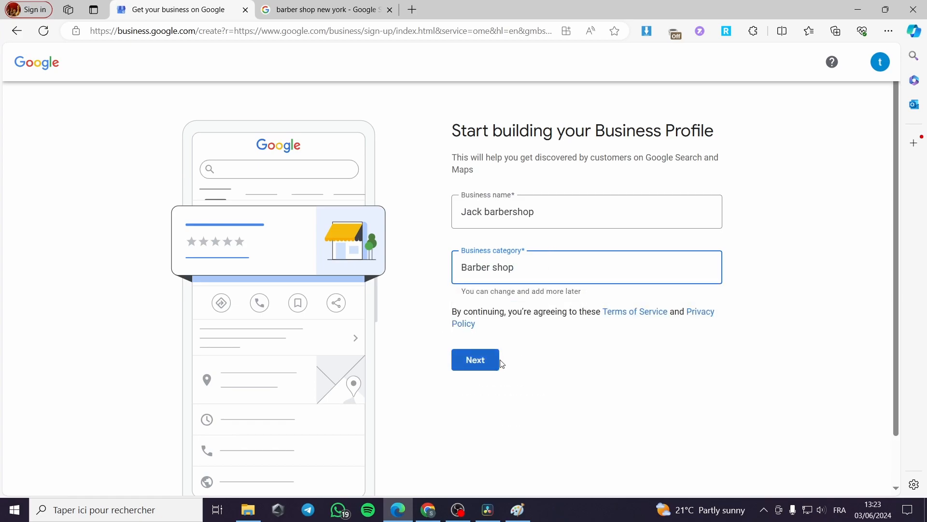
left_click(477, 362)
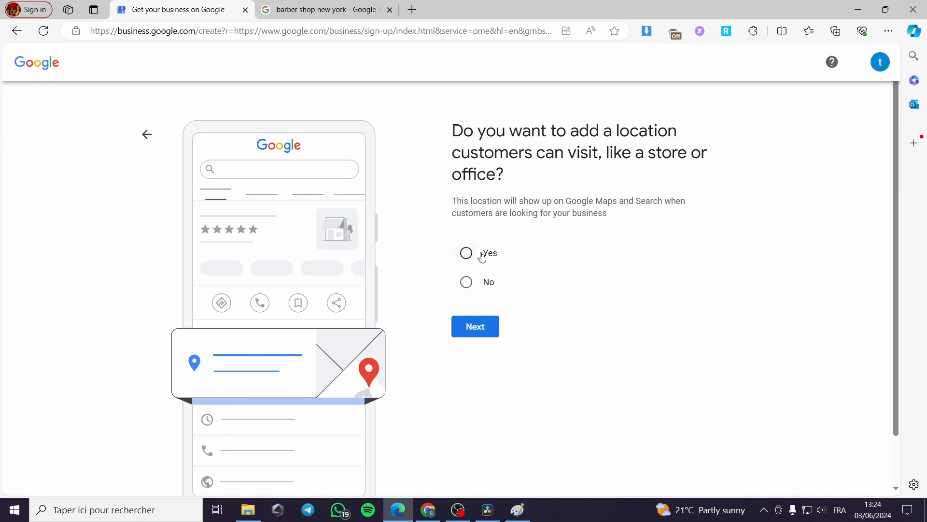
Answer Yes to adding a location customers can visit and set the address country to United States
left_click(466, 253)
left_click(479, 332)
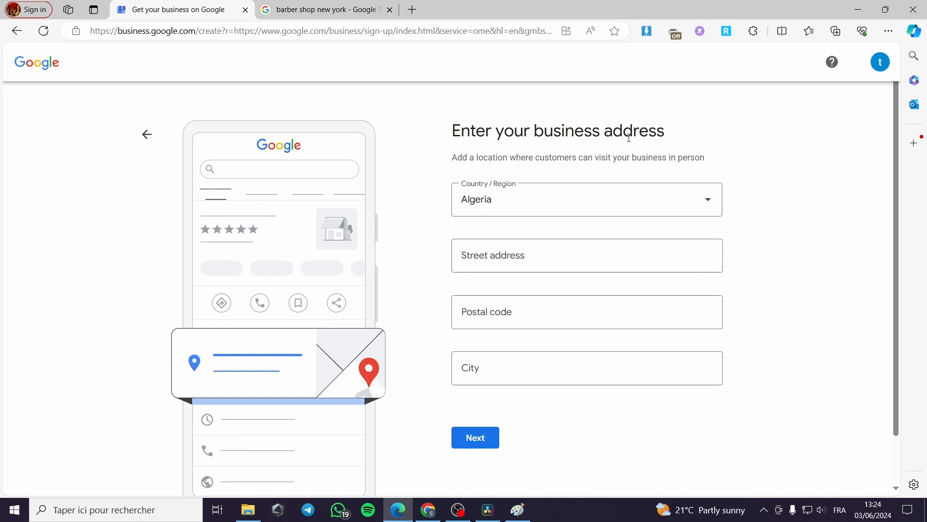
left_click(567, 203)
scroll(554, 269, "down", 9)
left_click_drag(718, 247, 714, 467)
scroll(526, 375, "up", 2)
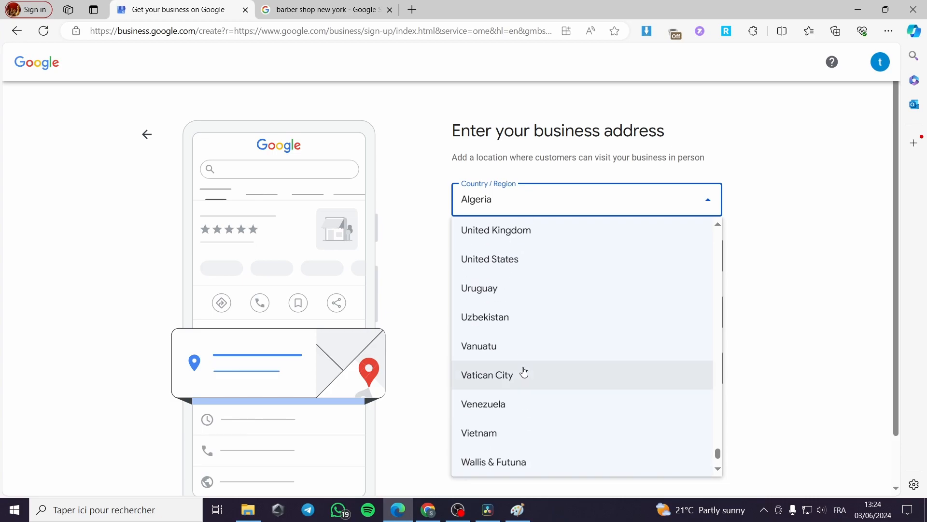
left_click(552, 271)
Fill in the street address, city and ZIP code from the saved info, choose New York as the state, and submit the address
left_click(565, 255)
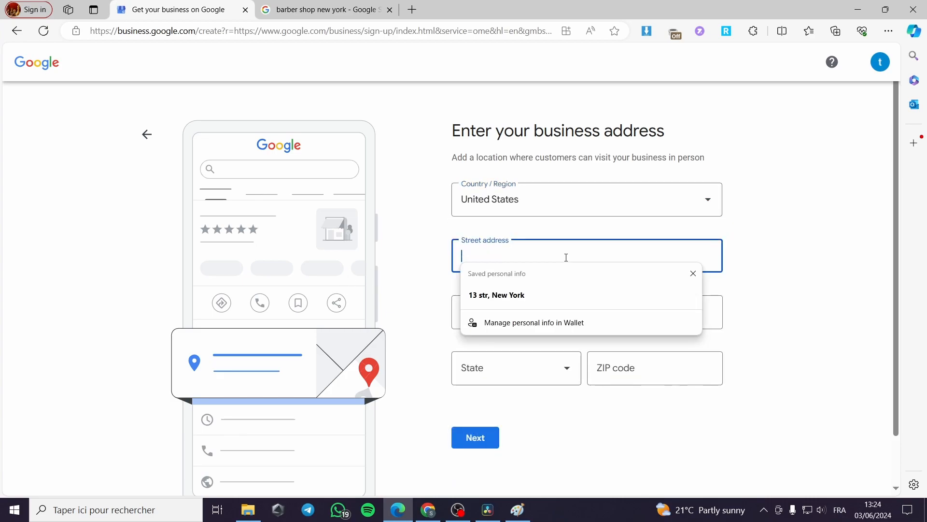
left_click(524, 296)
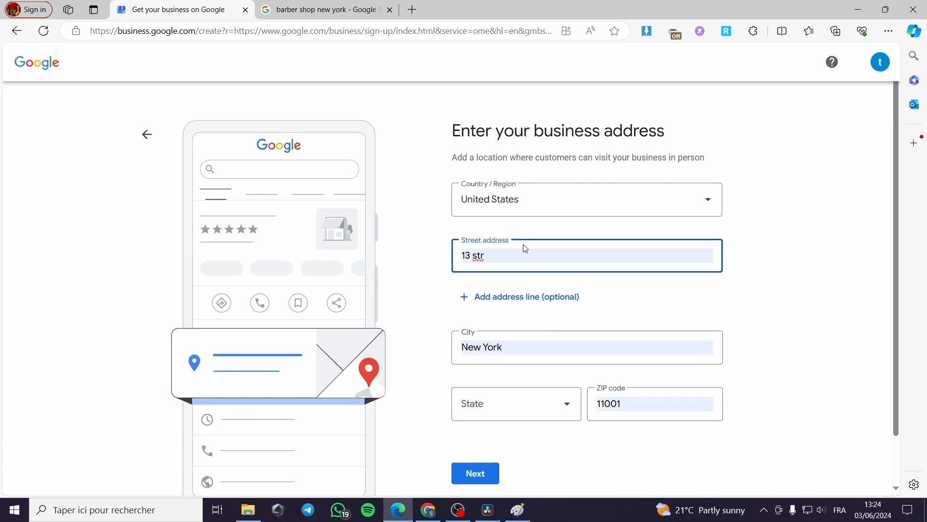
left_click(568, 403)
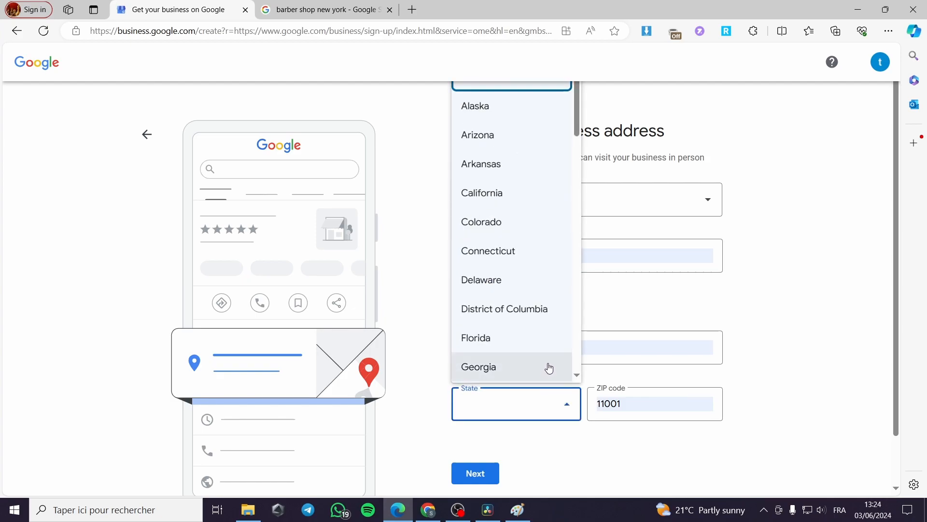
left_click_drag(577, 130, 575, 269)
left_click(512, 263)
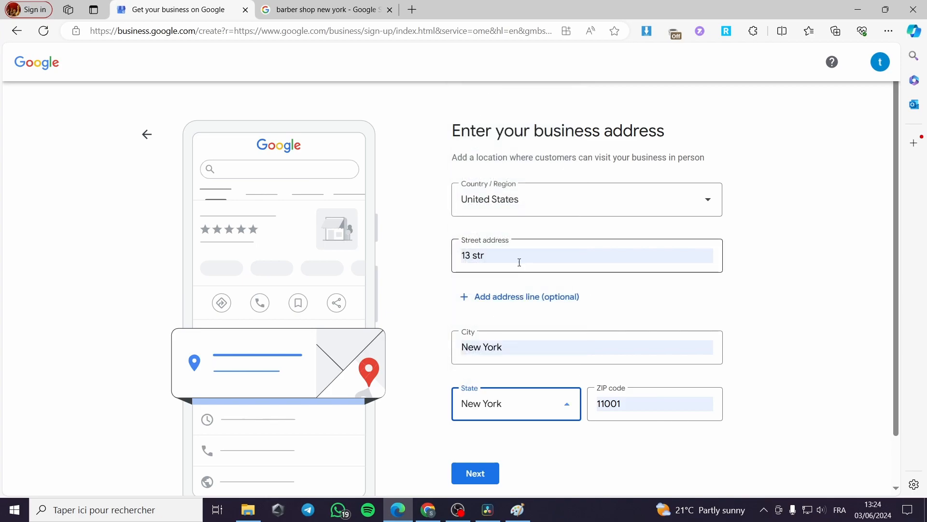
left_click(481, 482)
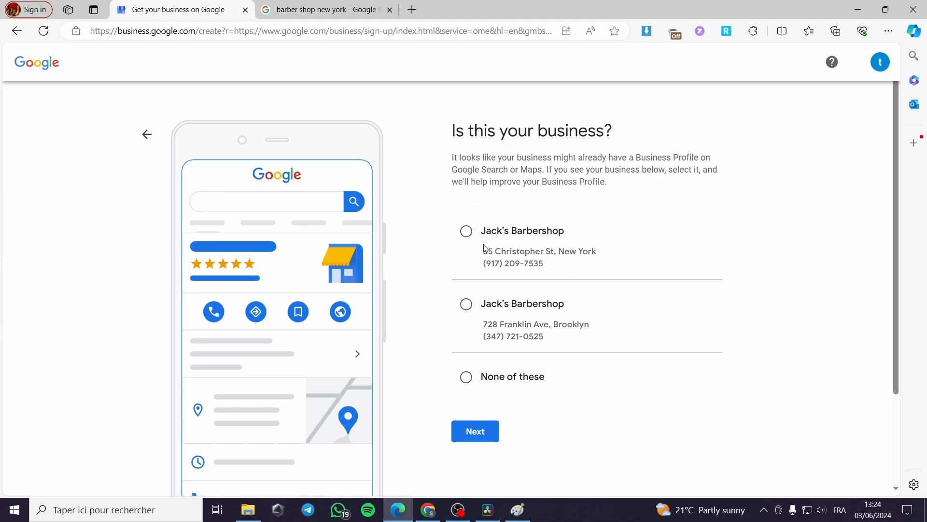
Answer None of these to the suggested existing businesses and reposition the location marker in Lenox Hill, near The Rockefeller University
left_click(468, 379)
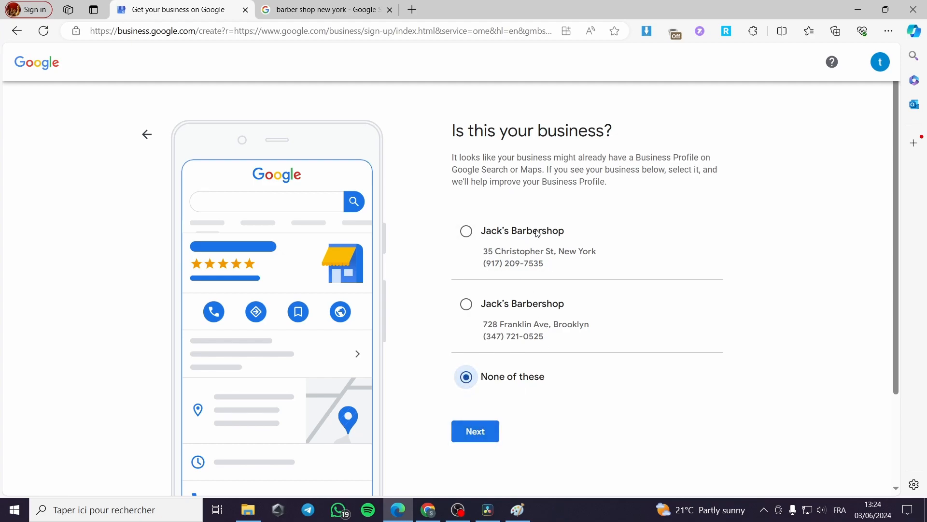
left_click(472, 430)
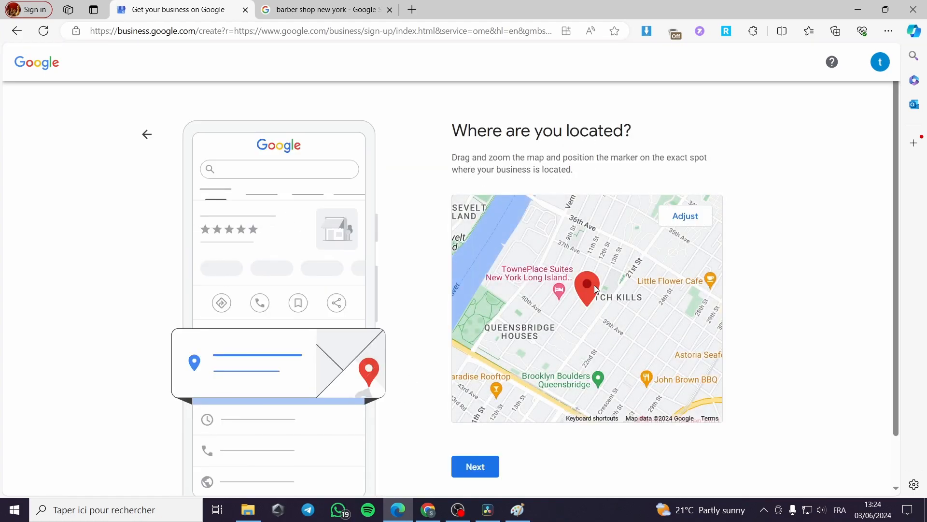
left_click(685, 216)
mouse_move(572, 288)
left_mouse_down()
mouse_move(546, 274)
mouse_move(502, 344)
mouse_move(519, 326)
mouse_move(644, 349)
mouse_move(663, 400)
mouse_move(725, 436)
mouse_move(747, 420)
mouse_move(743, 405)
mouse_move(765, 414)
left_mouse_up()
mouse_move(585, 311)
left_mouse_down()
mouse_move(686, 386)
mouse_move(676, 361)
left_mouse_up()
left_click(703, 346)
left_click(587, 186)
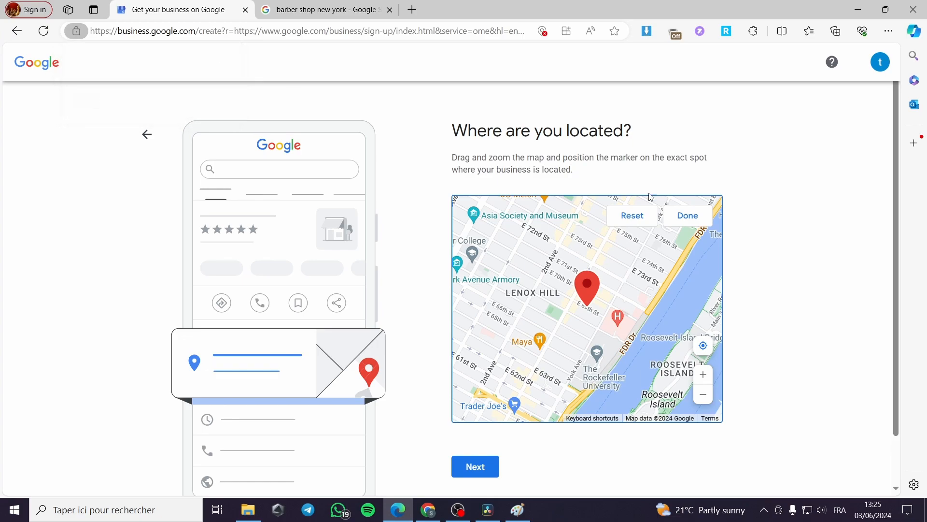
left_click(688, 215)
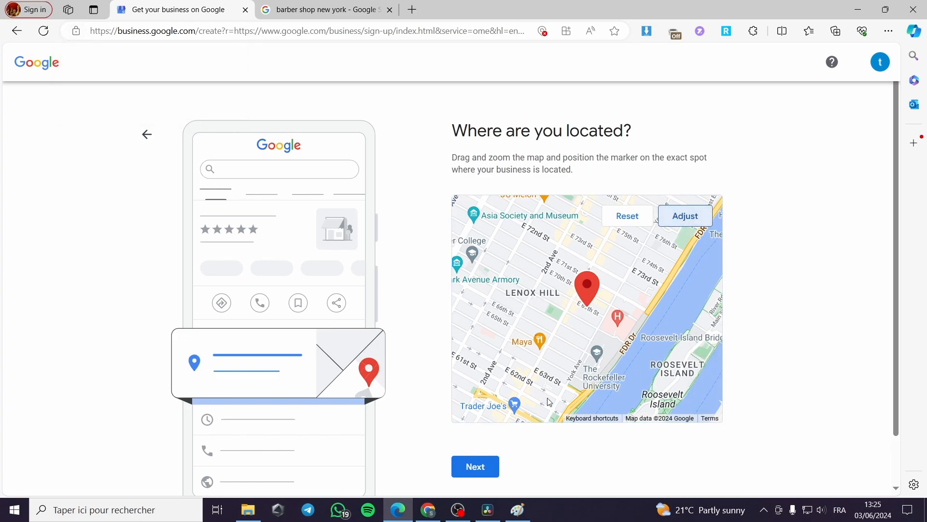
left_click(478, 466)
Answer No to deliveries or home and office visits, and fill in the customer contact phone number from the saved info
scroll(507, 451, "down", 1)
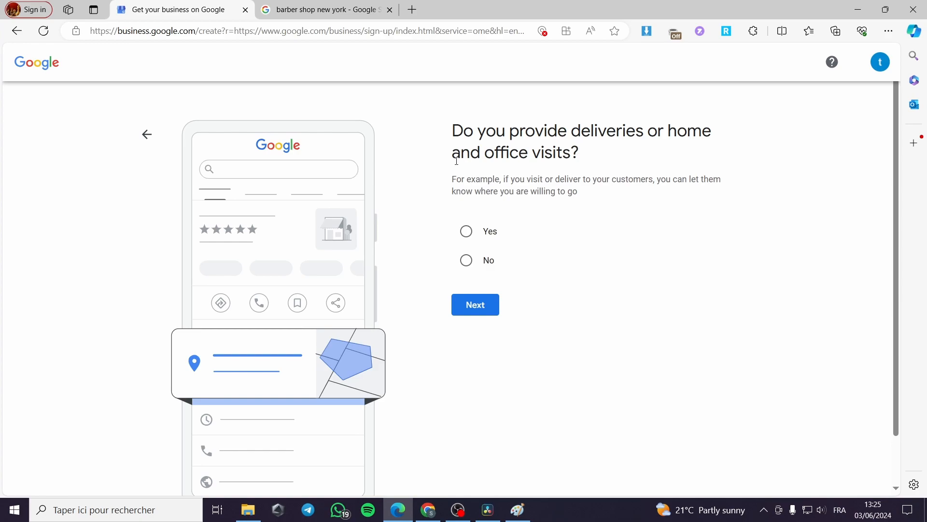
left_click(467, 262)
left_click(478, 308)
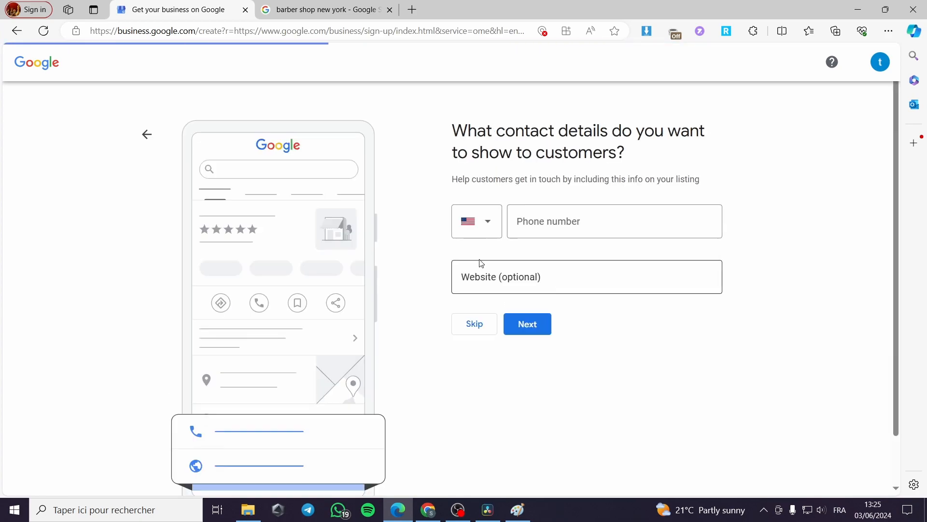
left_click(537, 230)
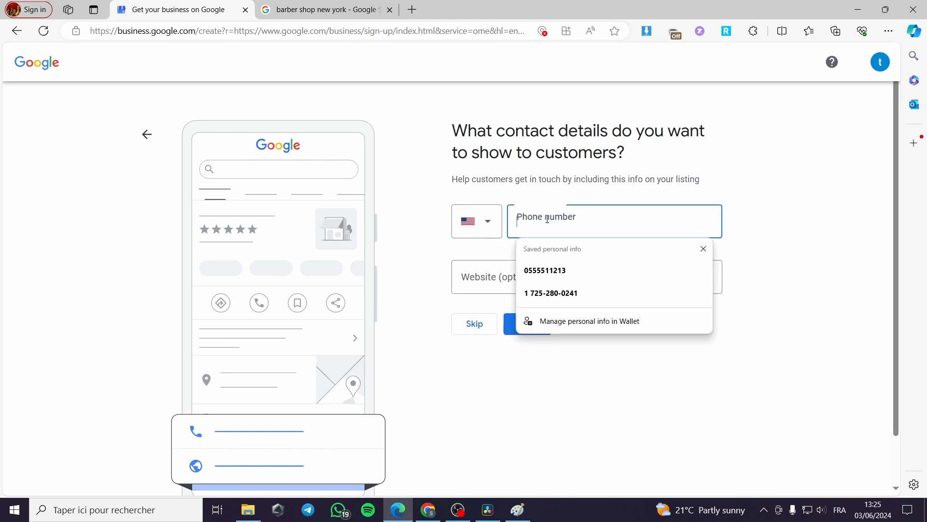
left_click(558, 293)
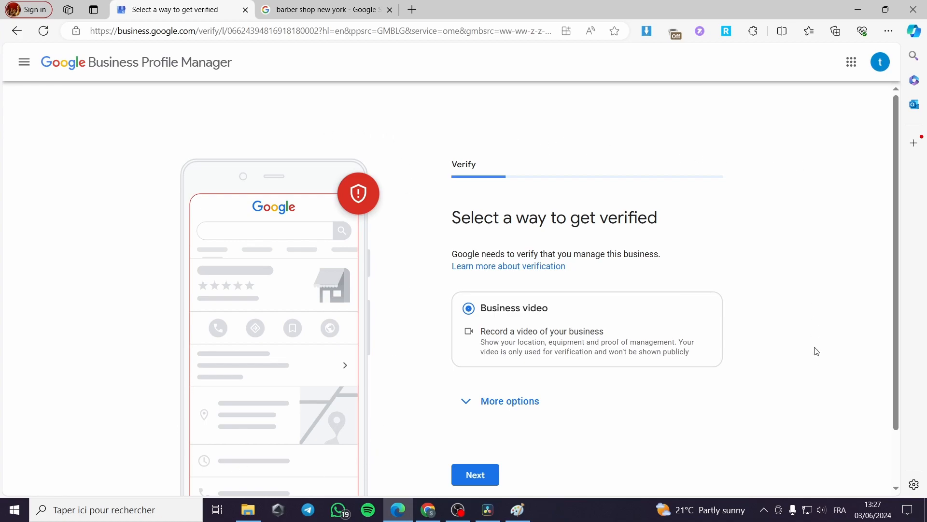
Expand the additional verification options and postpone the business verification with Verify Later, confirming the choice
left_click(465, 406)
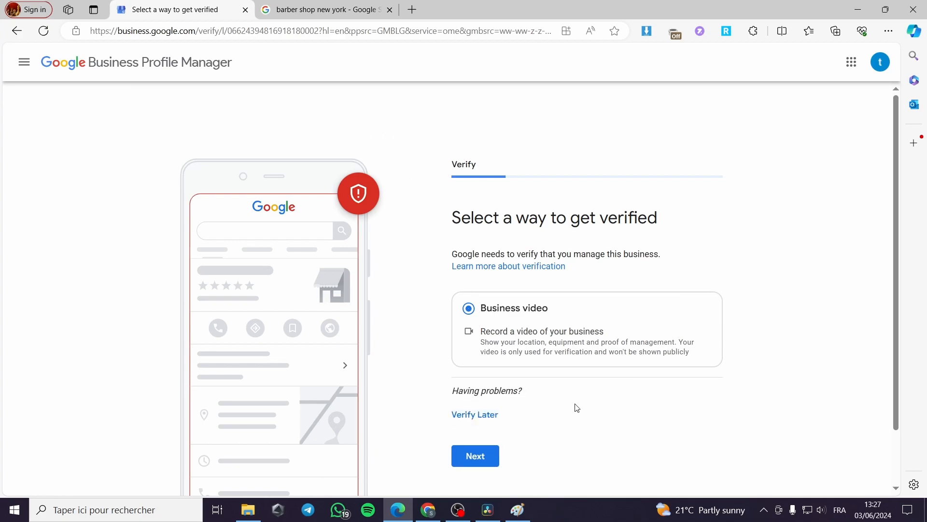
scroll(575, 406, "down", 2)
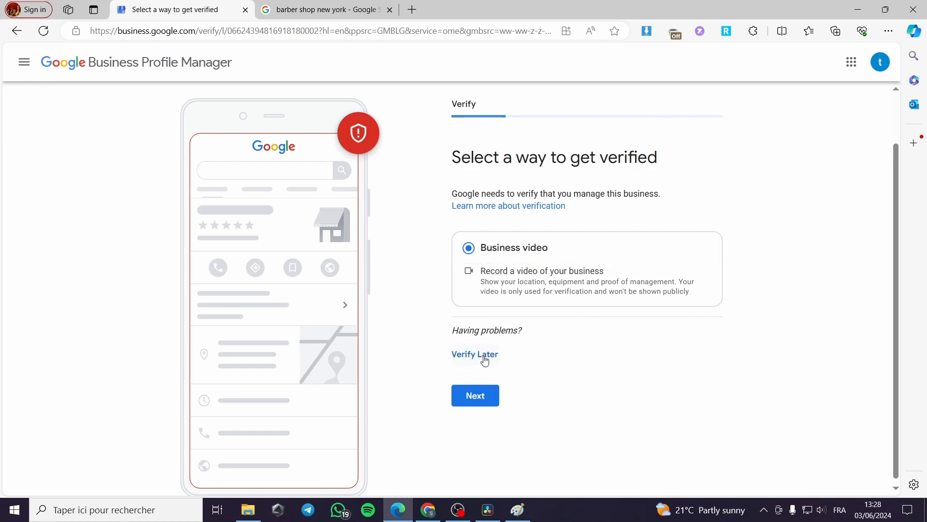
scroll(710, 319, "up", 2)
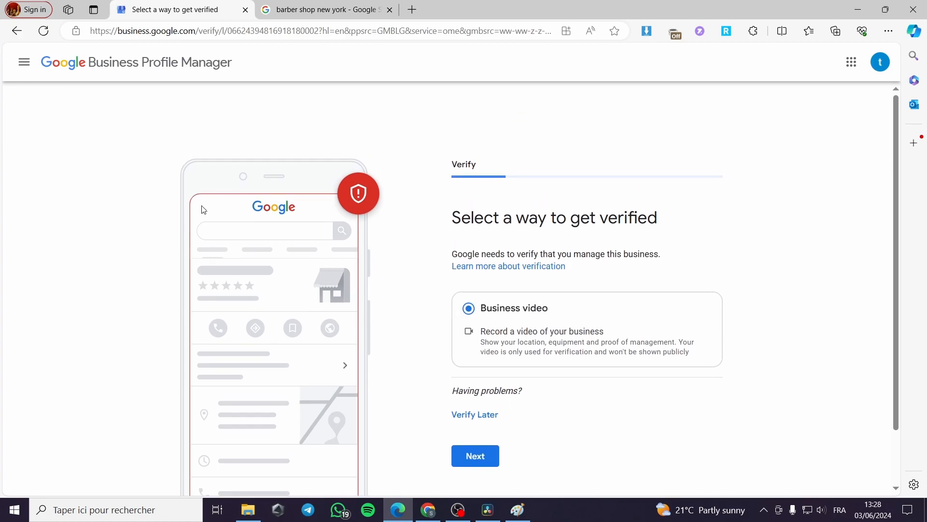
left_click_drag(536, 397, 433, 400)
left_click(433, 402)
left_click_drag(727, 413, 413, 401)
left_click(413, 401)
left_click_drag(476, 424, 443, 437)
left_click(471, 414)
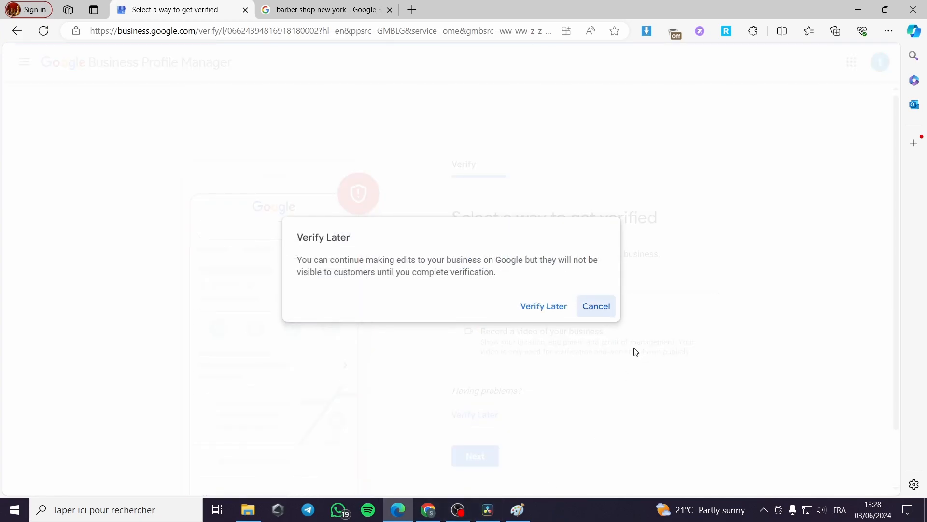
left_click(551, 308)
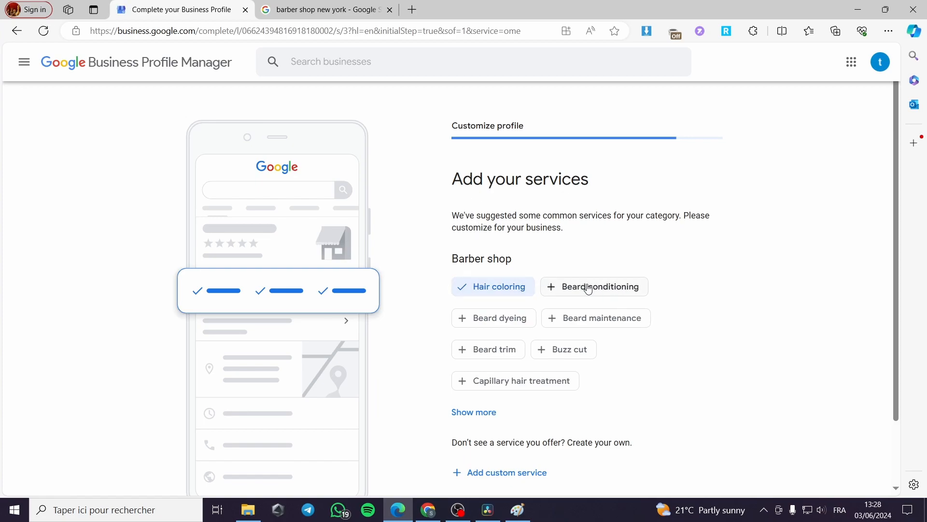
Add Beard conditioning, Beard dyeing, Beard maintenance, Buzz cut and Beard trim to the barber shop's services
left_click(579, 290)
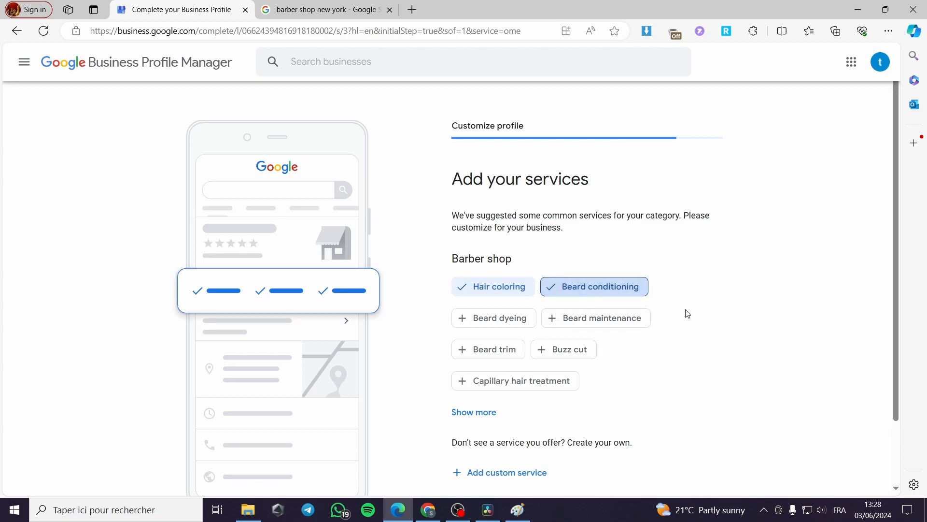
left_click(521, 324)
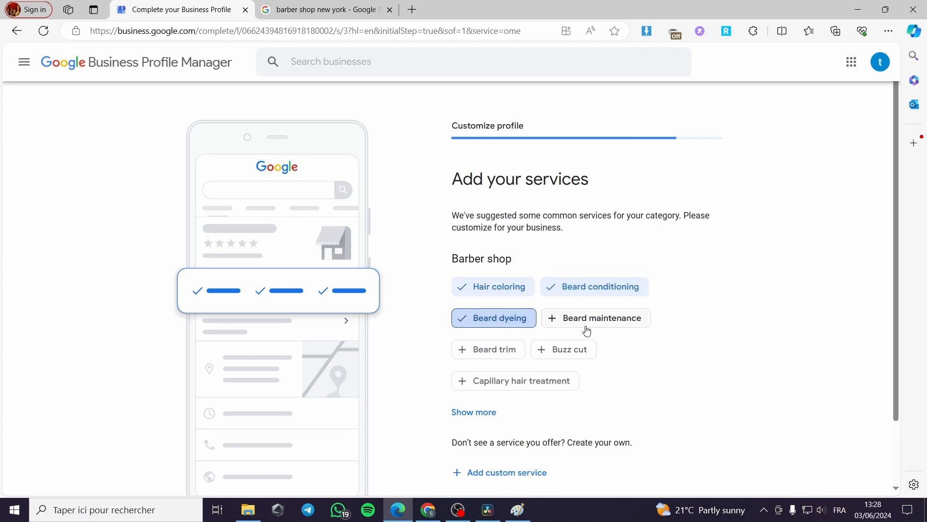
left_click(584, 323)
left_click(548, 353)
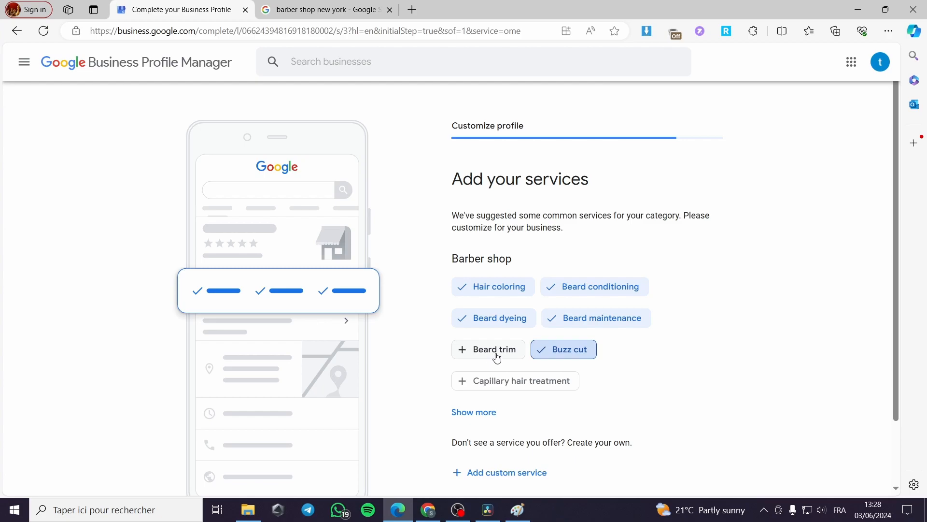
left_click(489, 355)
Expand the full service list, add Custom cut, Fade cut and Curly hair, and submit the services without a custom service
left_click(480, 413)
scroll(546, 399, "down", 3)
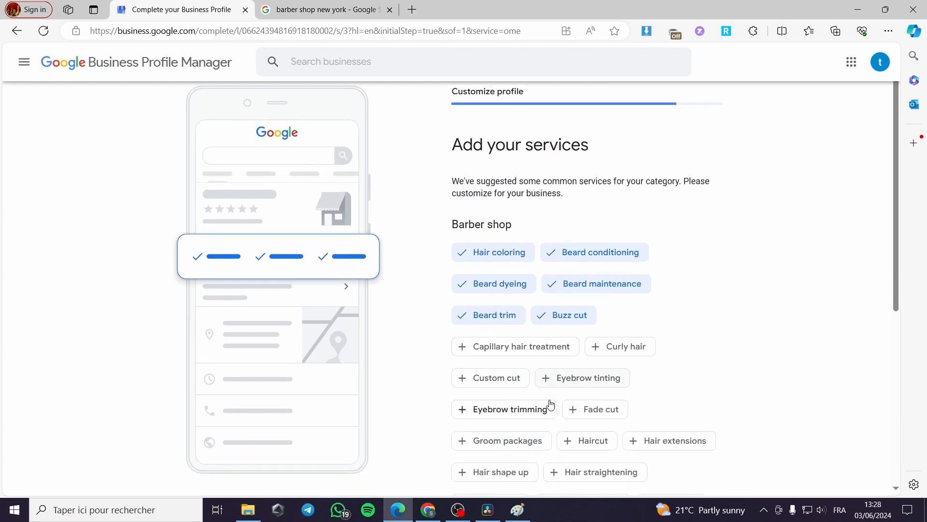
left_click(514, 293)
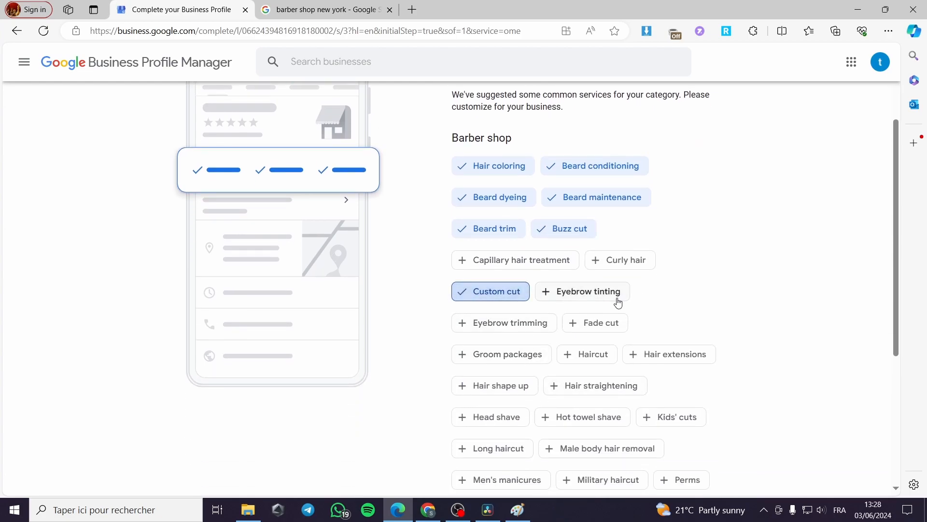
left_click(598, 322)
left_click(616, 262)
scroll(633, 304, "down", 4)
scroll(531, 376, "down", 1)
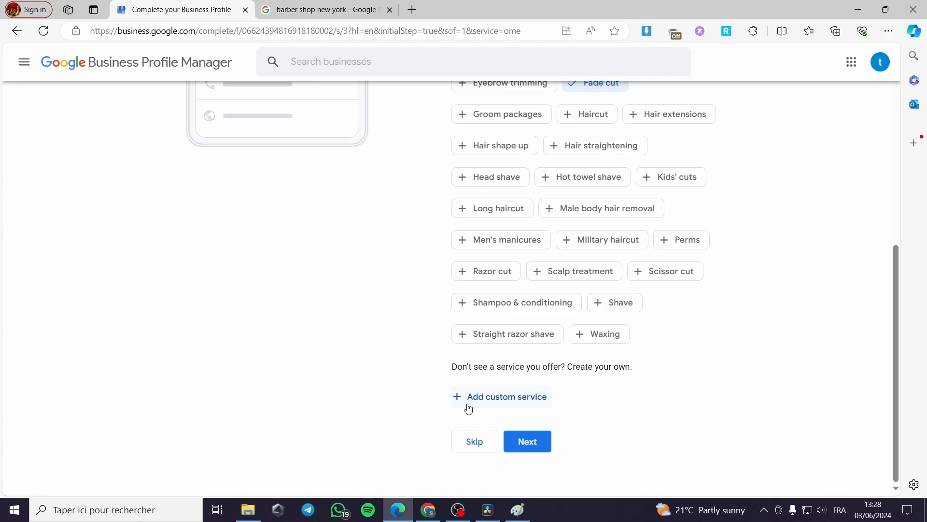
left_click(497, 404)
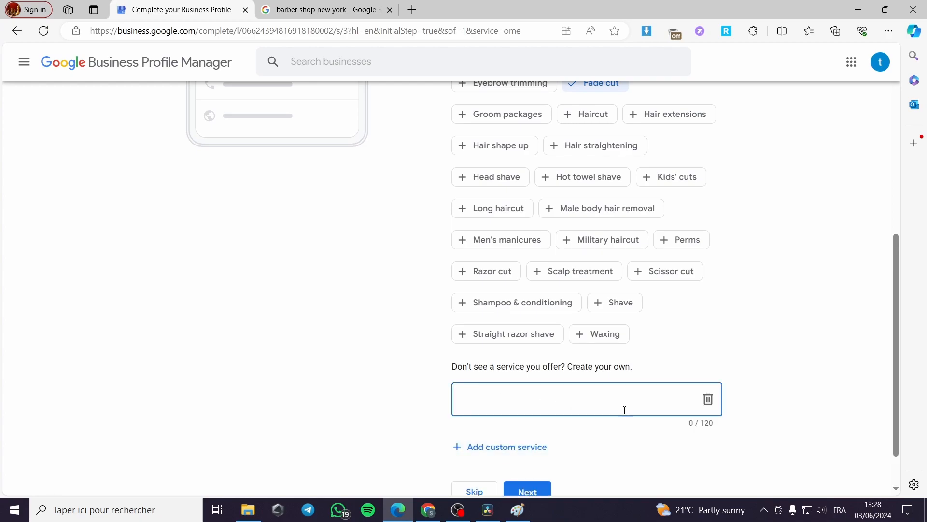
left_click(708, 400)
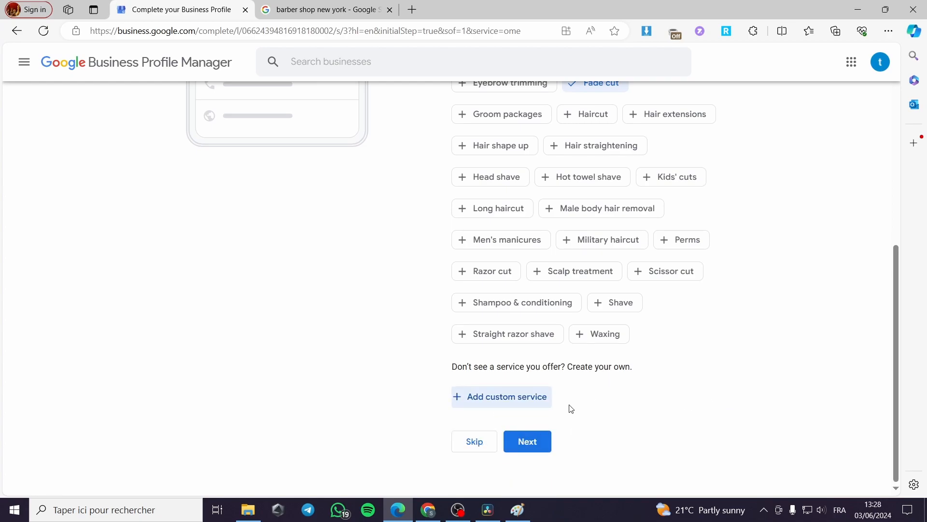
left_click(545, 445)
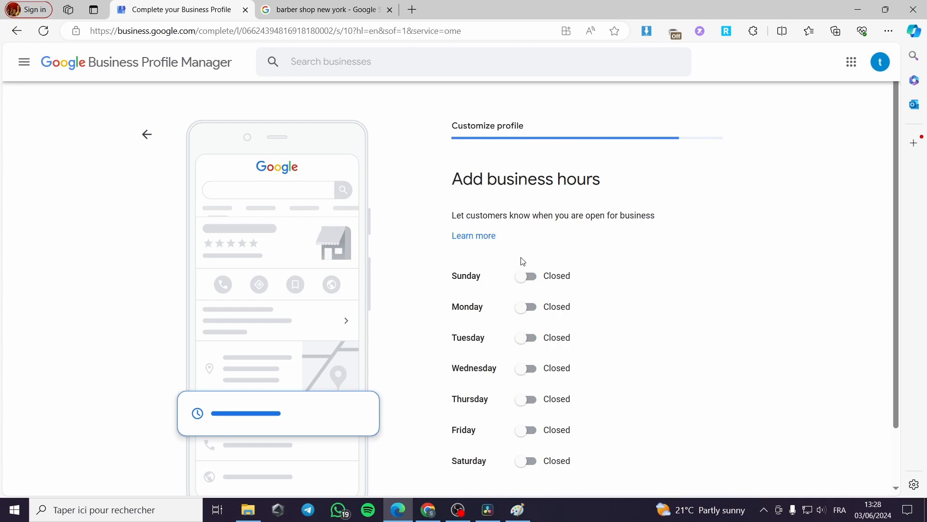
Mark Sunday, Monday, Tuesday, Wednesday, Thursday and Saturday as open in the business hours, leaving Friday closed
left_click(526, 276)
left_click(525, 329)
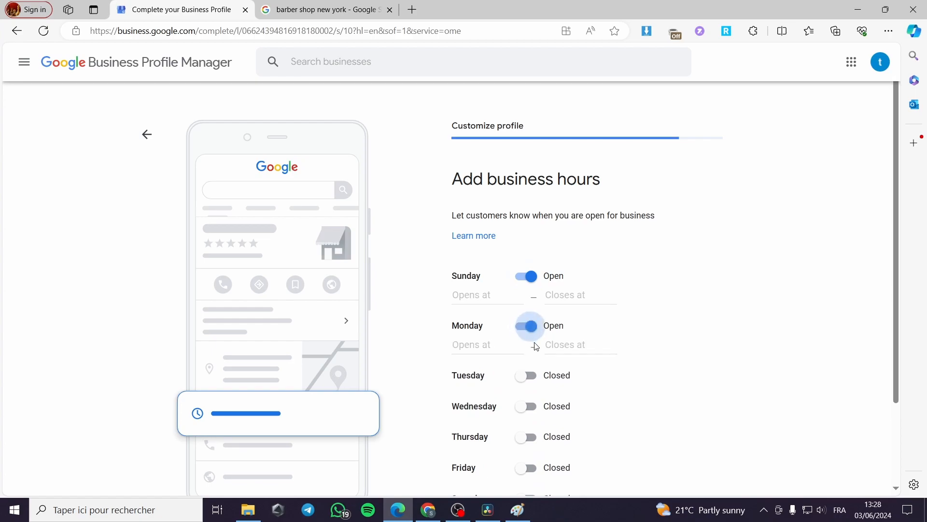
scroll(533, 341, "down", 1)
left_click(528, 319)
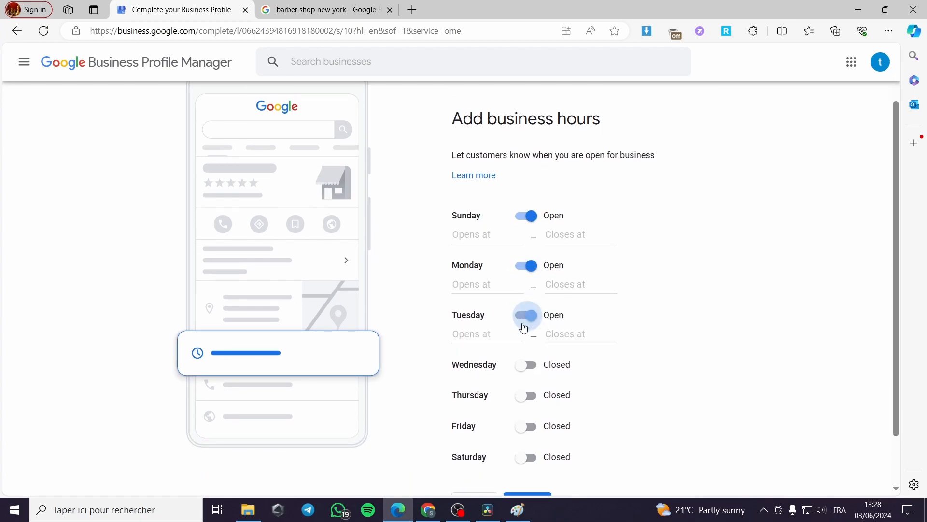
left_click(525, 367)
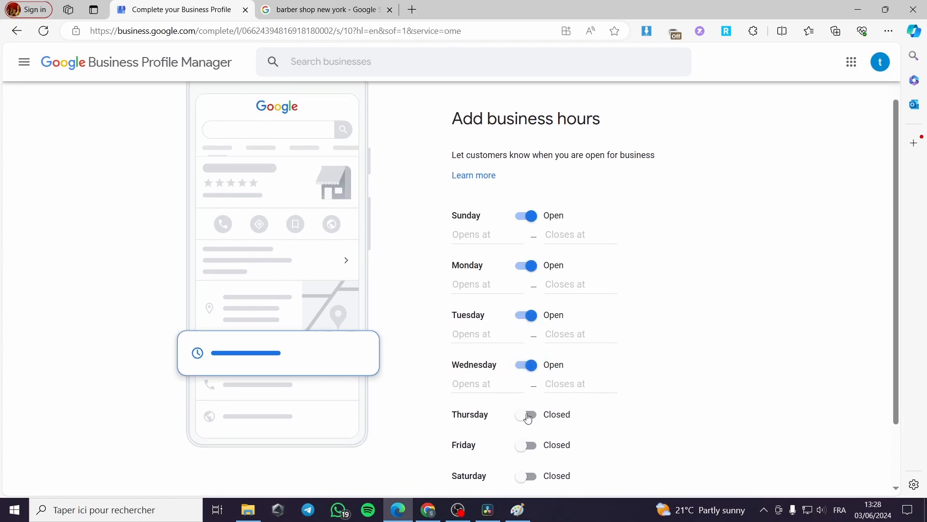
scroll(527, 418, "down", 1)
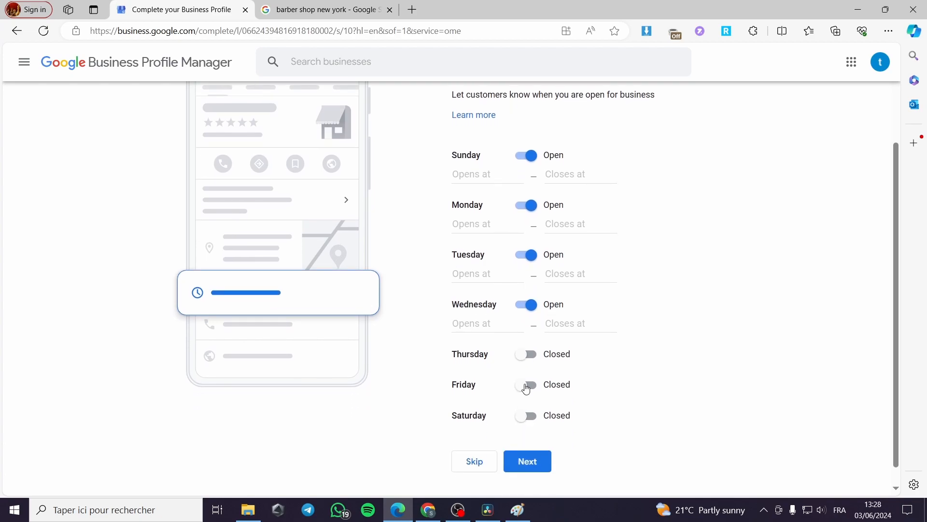
left_click(527, 415)
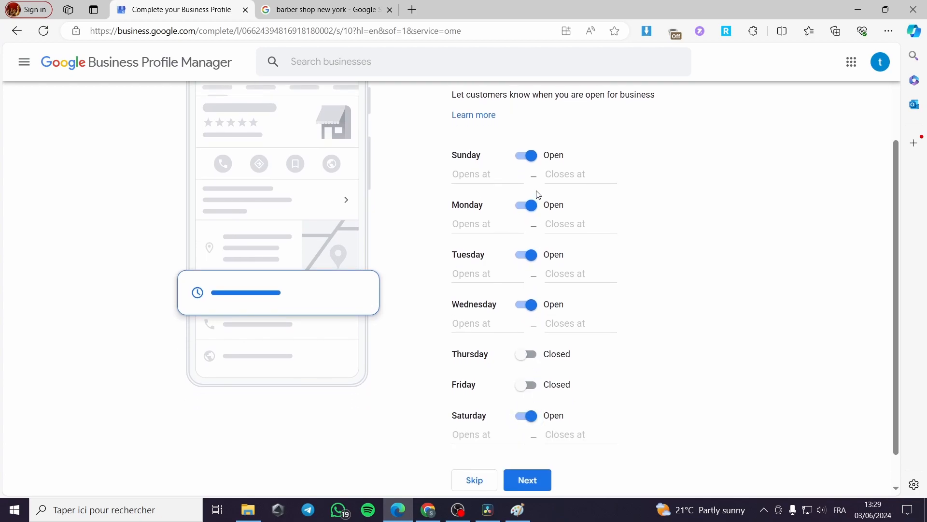
left_click(531, 163)
left_click(522, 155)
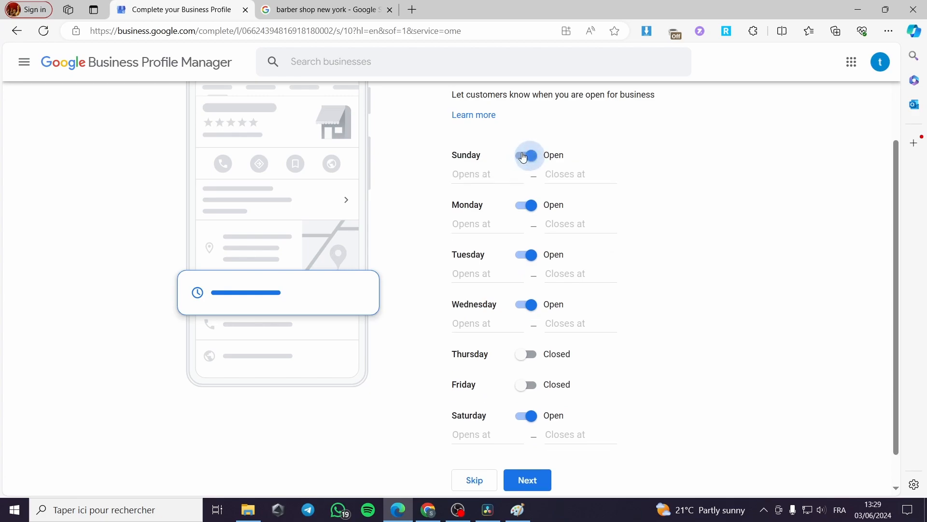
left_click(528, 355)
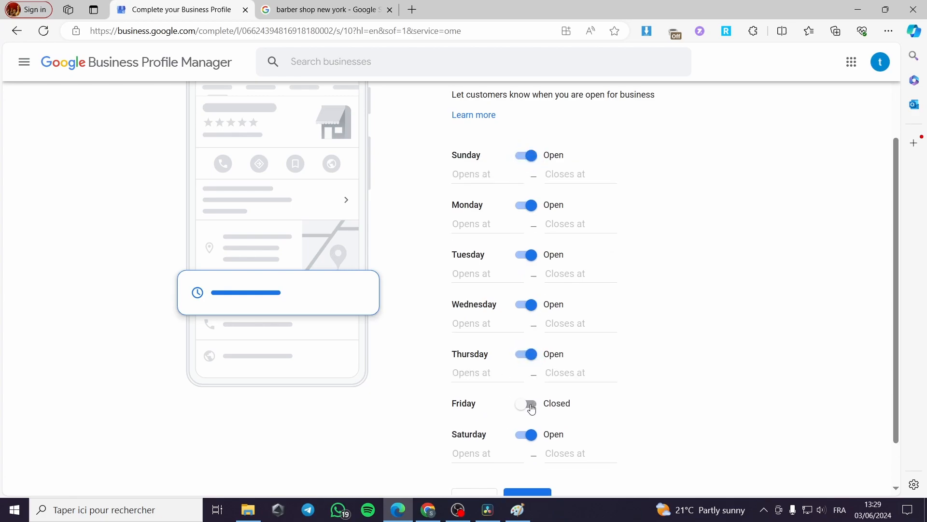
Set the opening hours for Sunday, Monday and Tuesday to 24 hours
scroll(546, 419, "up", 3)
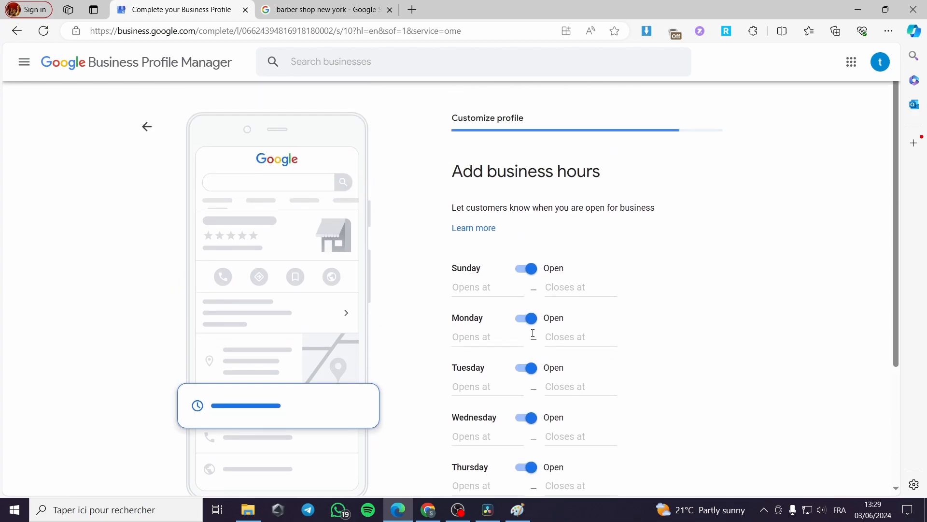
left_click(473, 295)
left_click(485, 331)
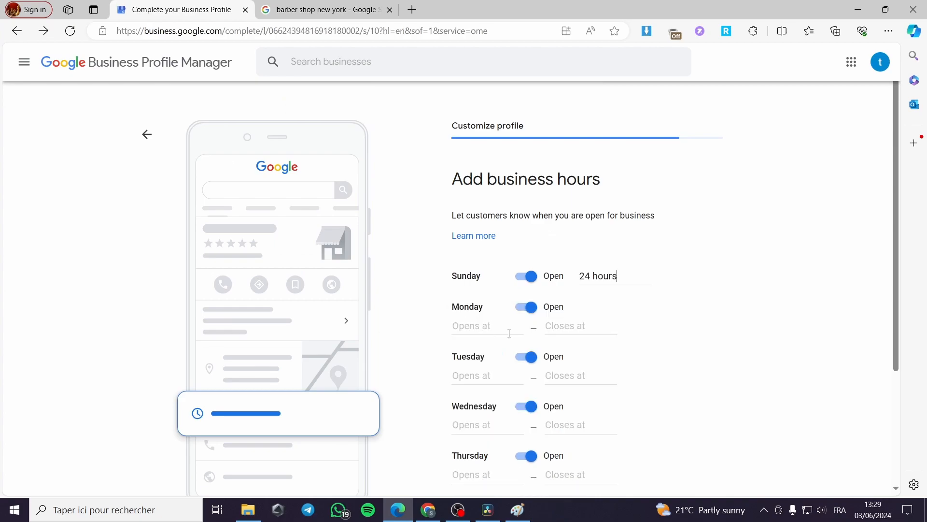
scroll(512, 314, "down", 1)
left_click(477, 266)
left_click(480, 292)
left_click(478, 296)
left_click(483, 321)
Set the opening hours for Wednesday, Thursday and Saturday to 24 hours and submit the business hours
left_click(490, 327)
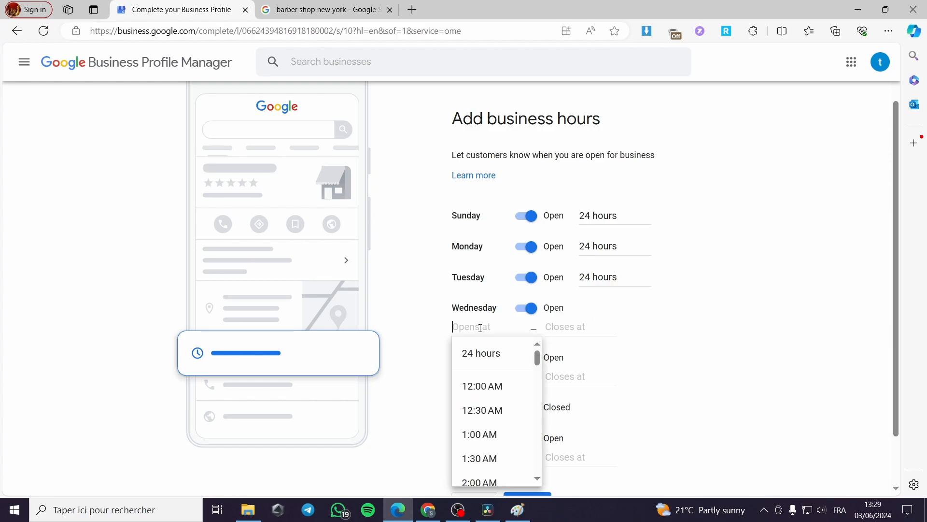
left_click(483, 353)
left_click(484, 358)
left_click(483, 383)
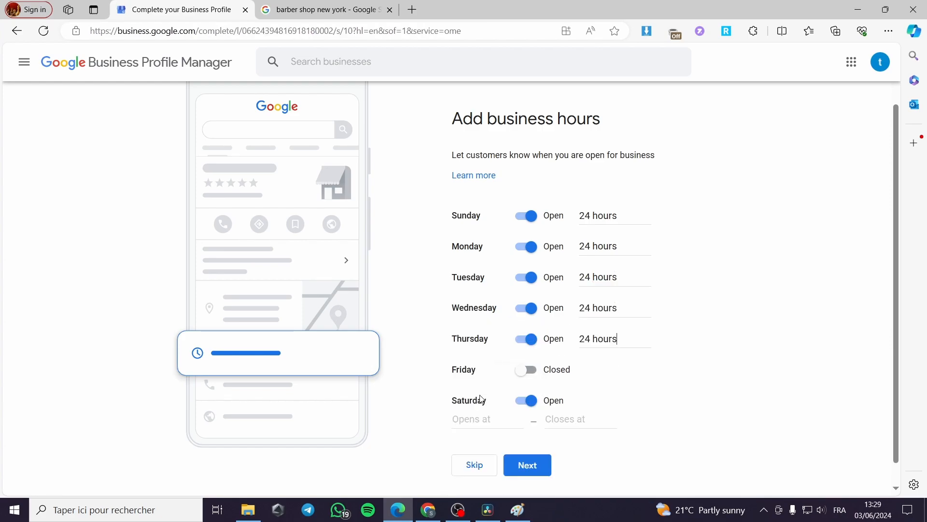
left_click(483, 419)
left_click(485, 445)
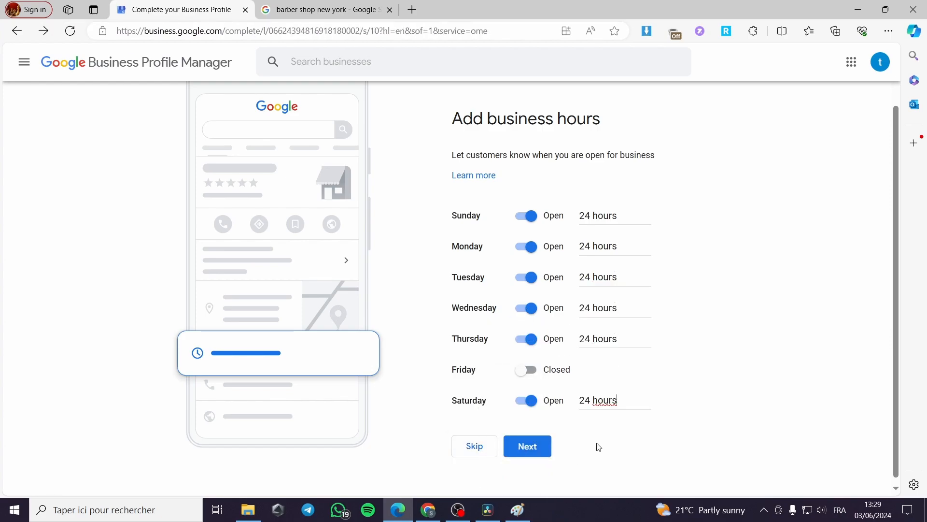
left_click(538, 447)
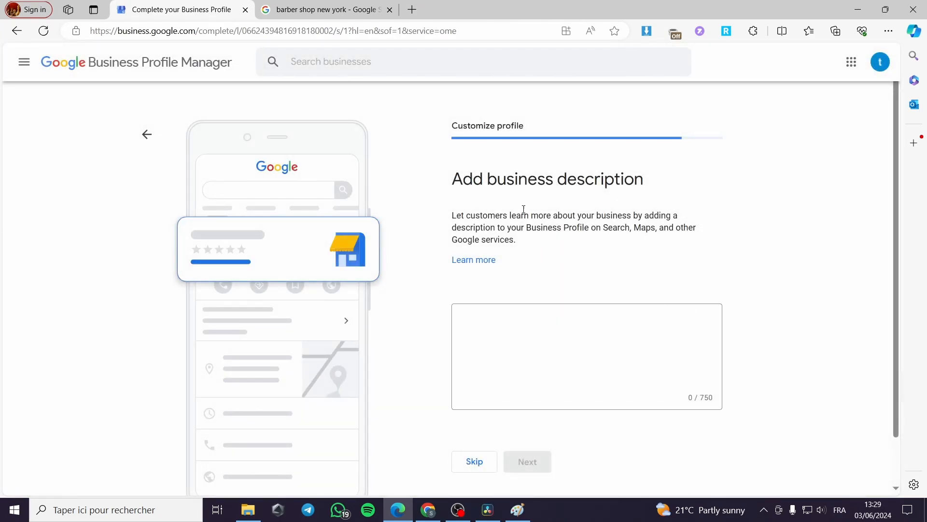
Enter "Best barbershop on the country" as the business description and submit it
scroll(573, 358, "down", 1)
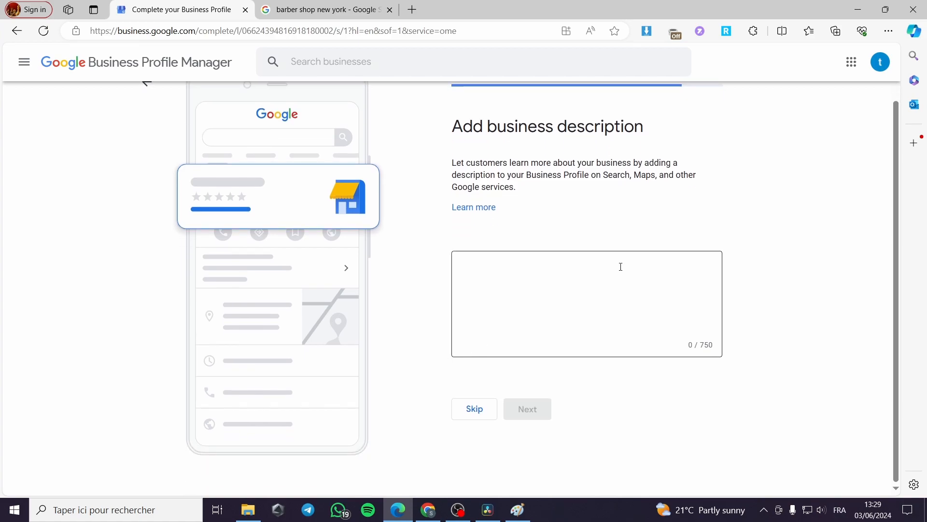
left_click(552, 285)
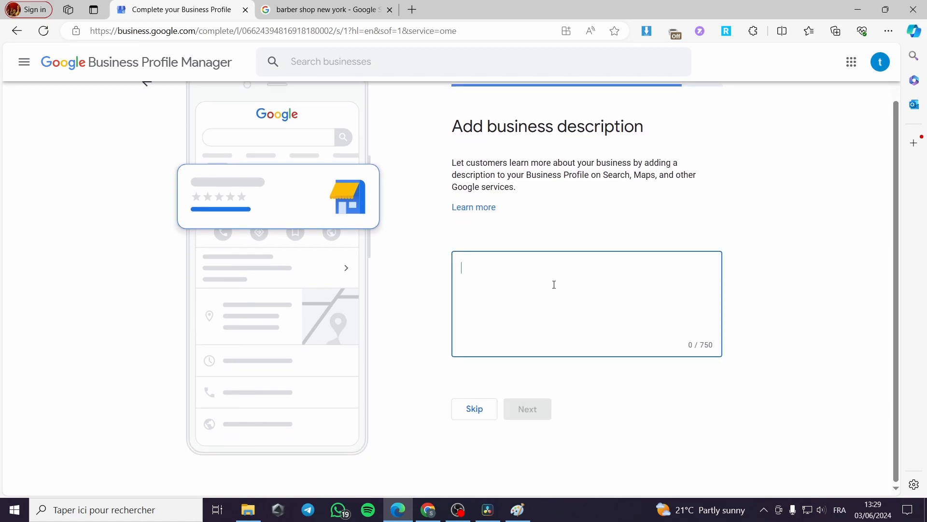
type("Best bershop")
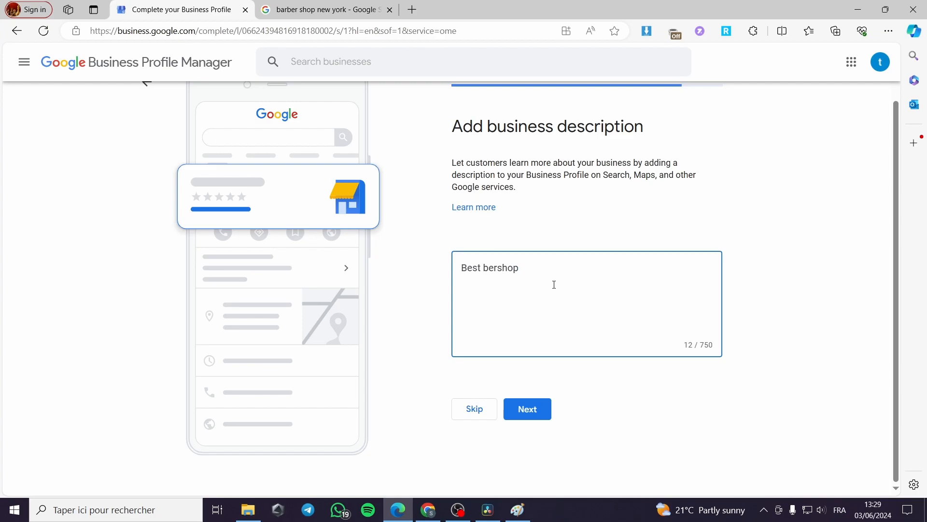
key("BackSpace")
key("BackSpace")
type("arbershop")
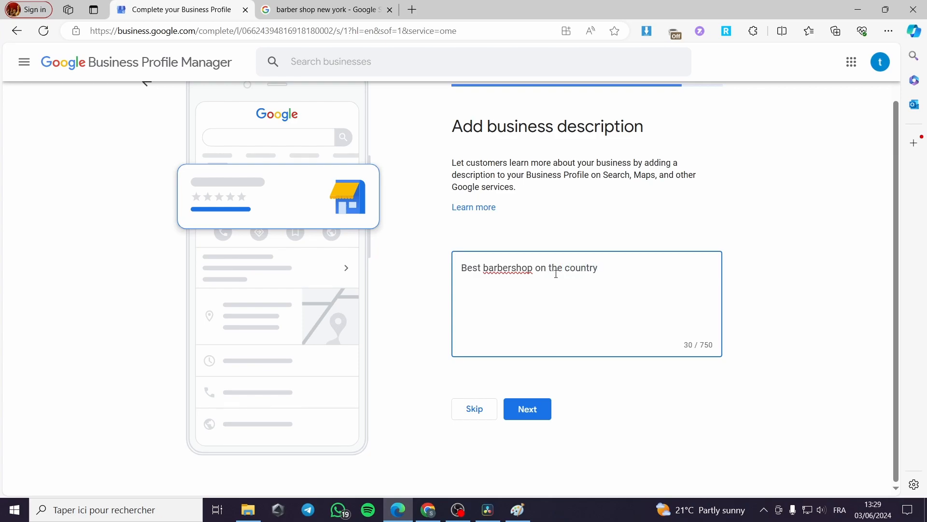
left_click(540, 410)
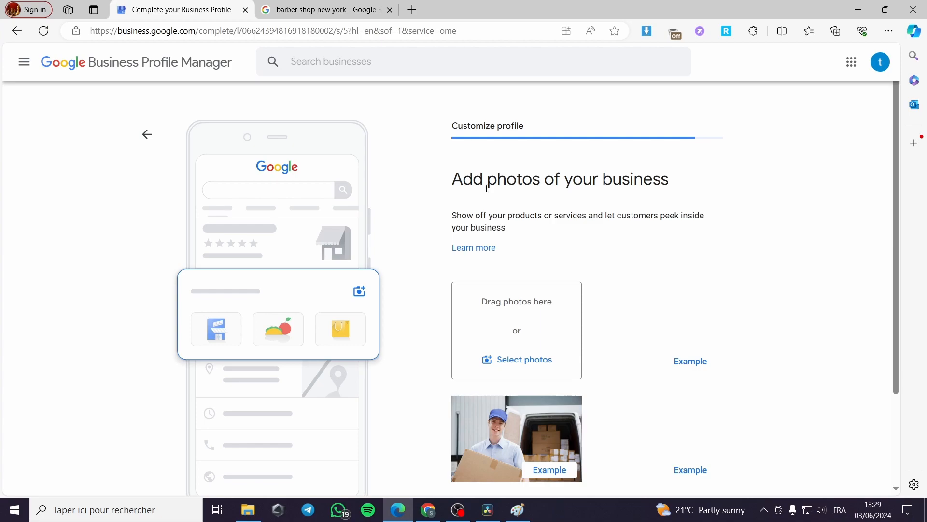
Upload the photo pexels-valeriya-21558661 from the Téléchargements folder as the business photo and submit it
scroll(668, 265, "down", 3)
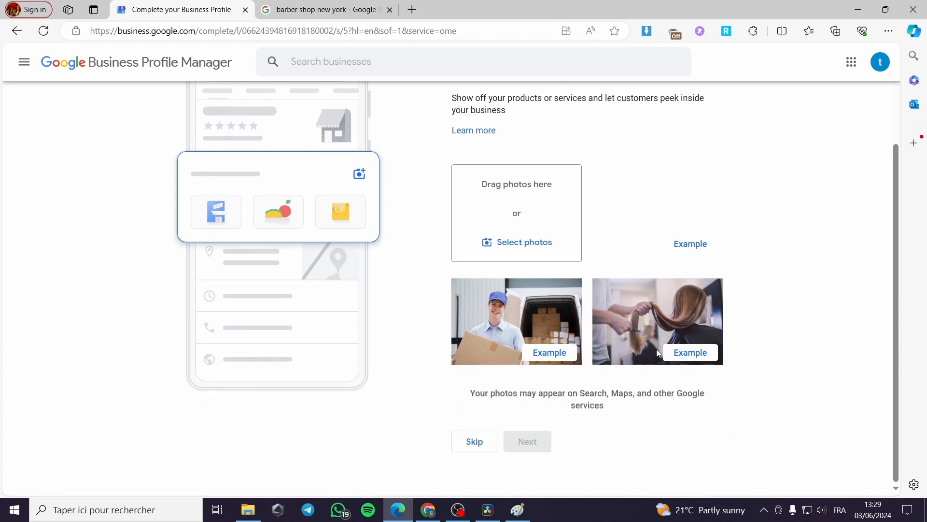
left_click(526, 243)
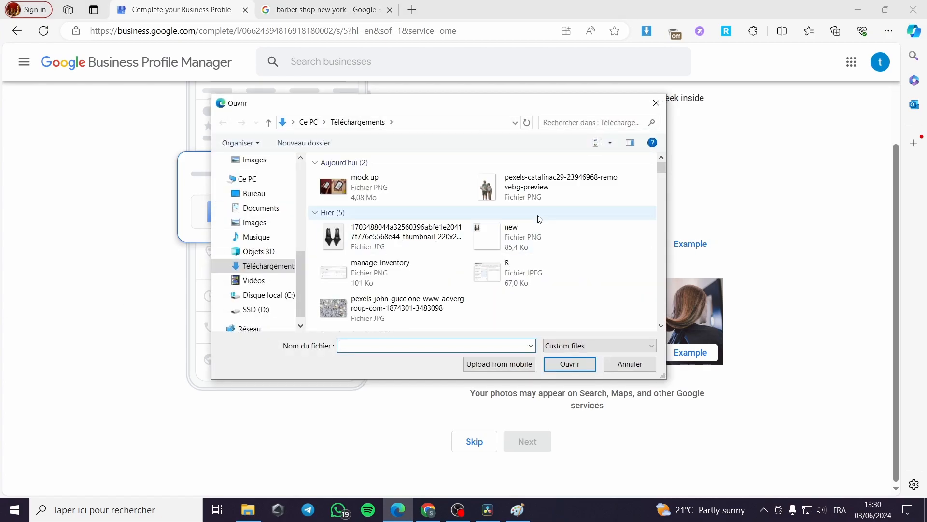
scroll(538, 219, "down", 5)
scroll(585, 269, "down", 3)
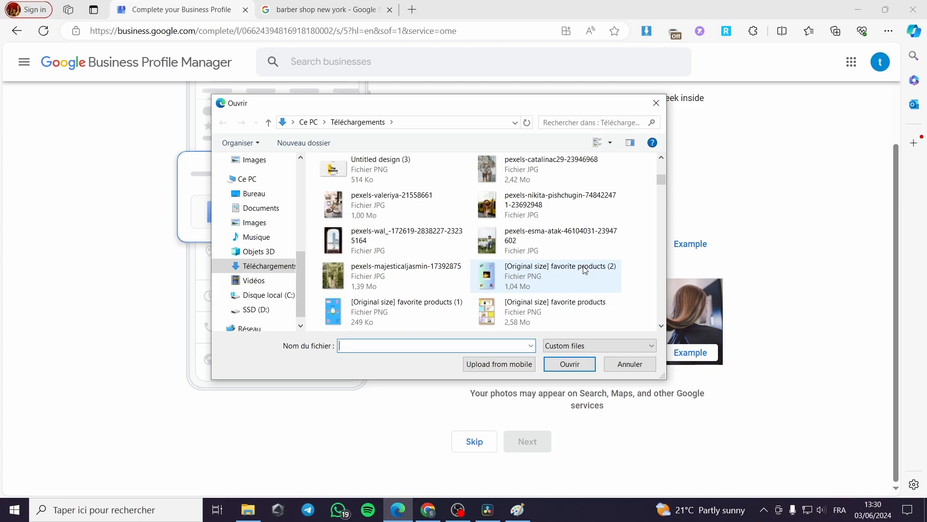
left_click(391, 210)
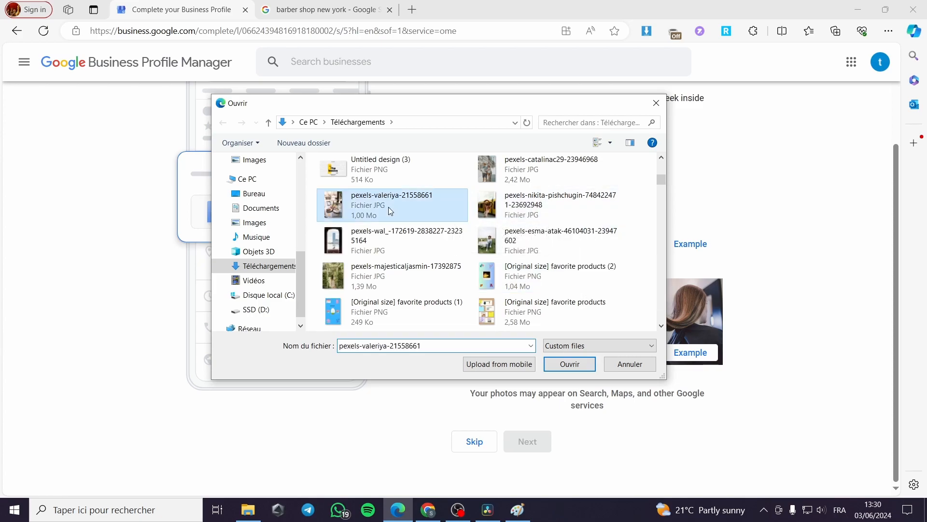
left_click(570, 367)
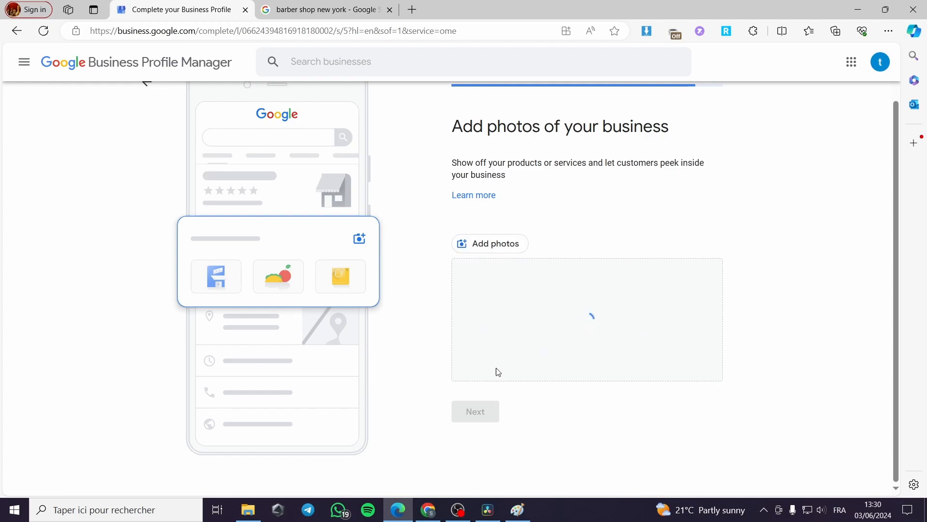
key("ctrl+Tab")
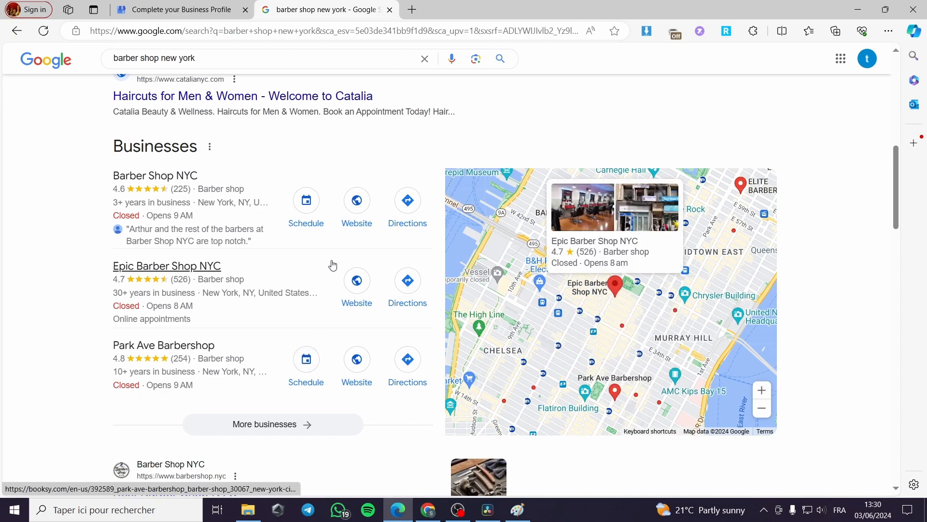
left_click(178, 9)
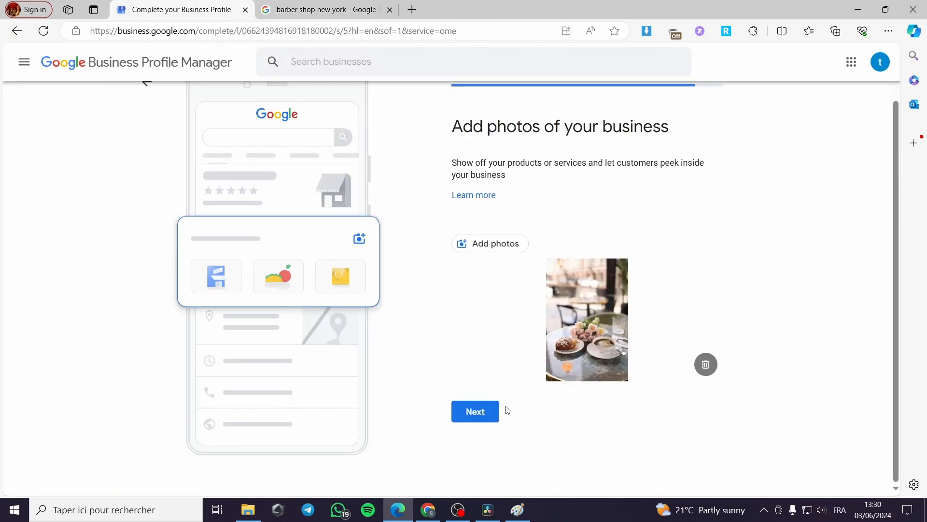
left_click(479, 421)
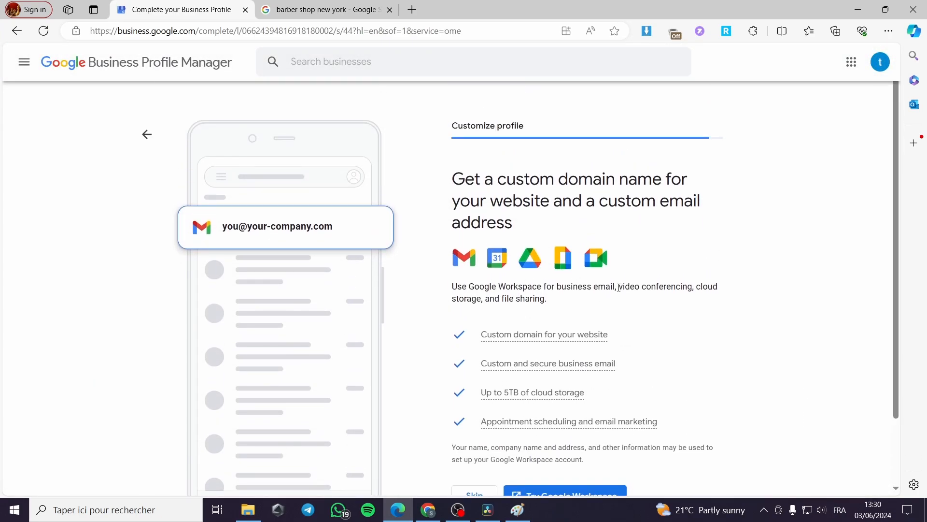
Skip the Google Workspace custom domain and email offer, and continue past the verification notice to the business dashboard
mouse_move(483, 347)
scroll(826, 366, "down", 1)
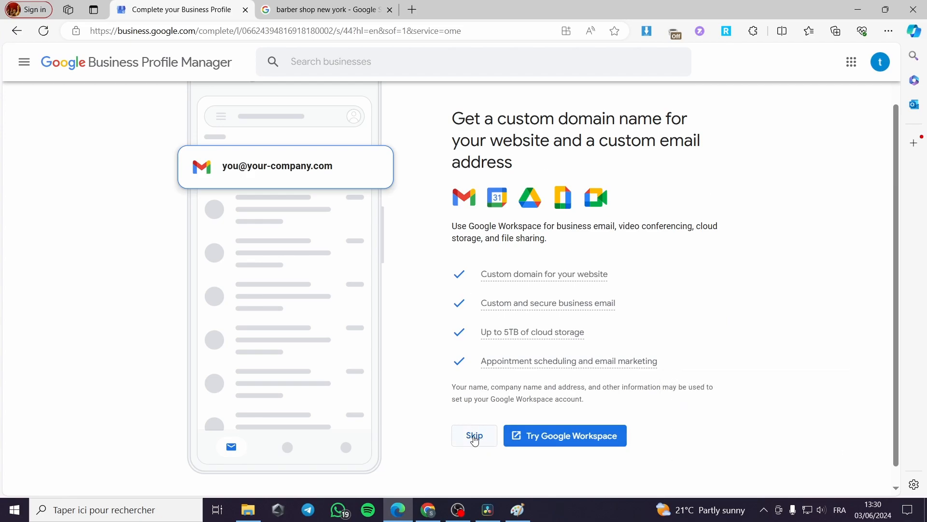
left_click(472, 440)
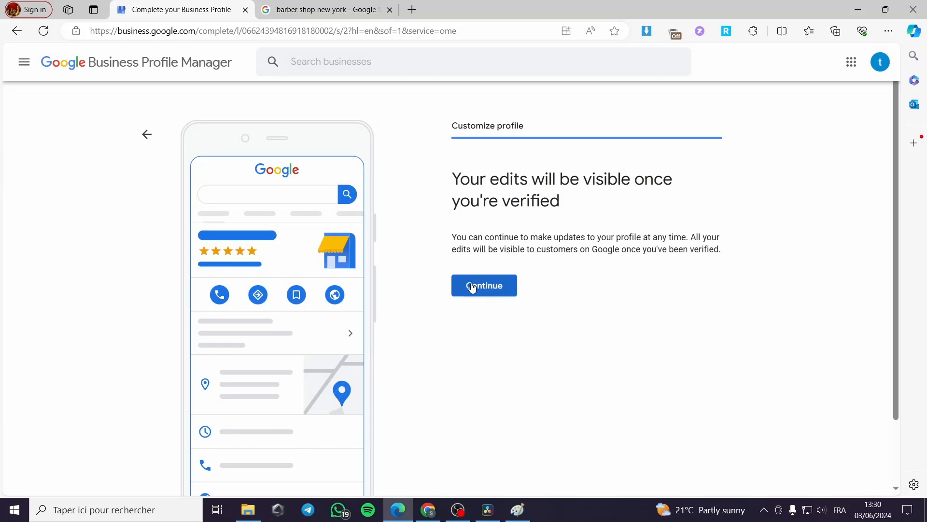
left_click(482, 294)
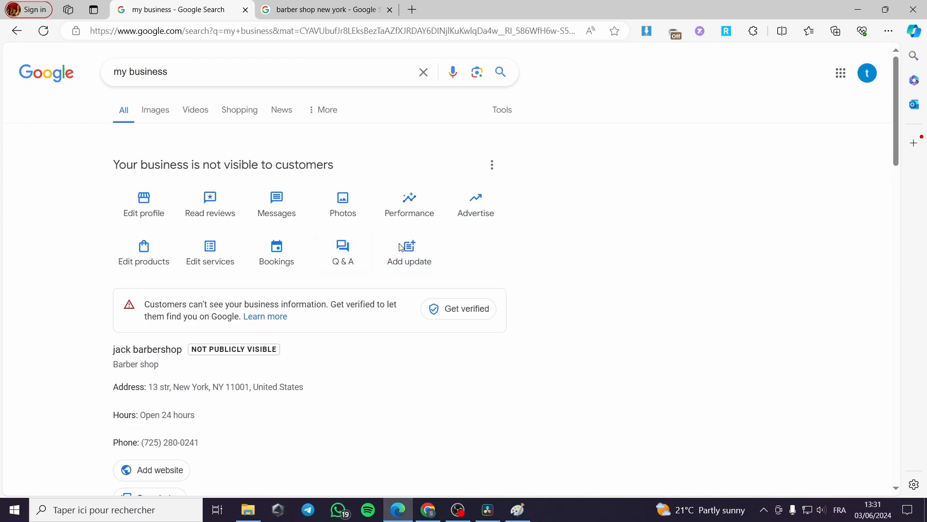
Start adding a new Business Profile from the business dashboard's options
left_click(493, 167)
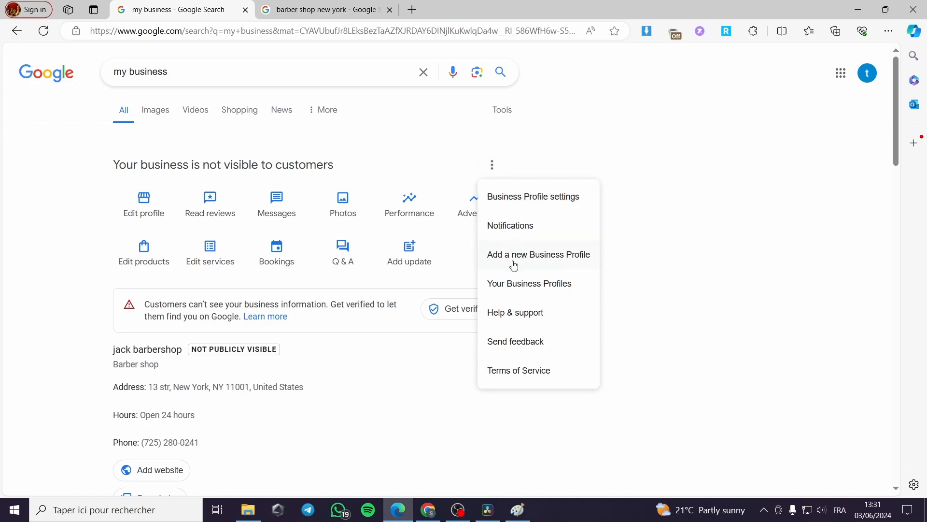
left_click(493, 167)
left_click(493, 167)
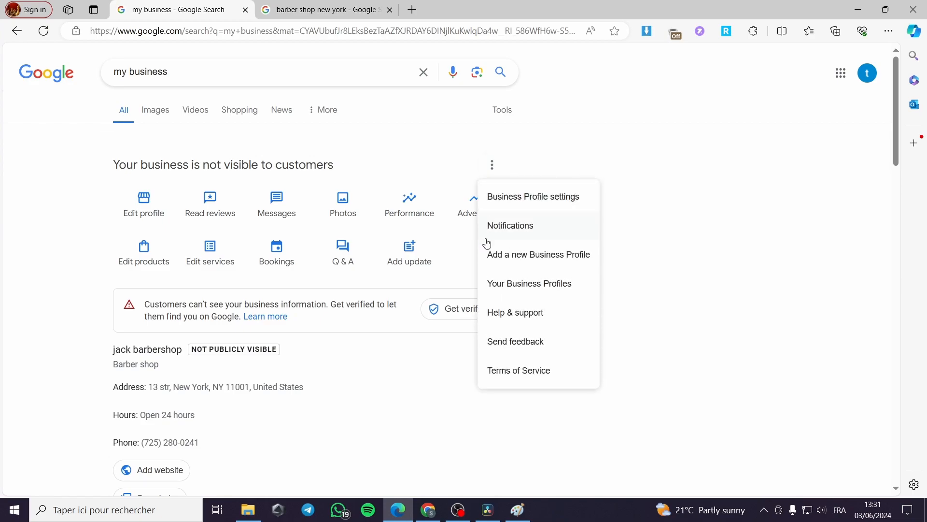
left_click(514, 259)
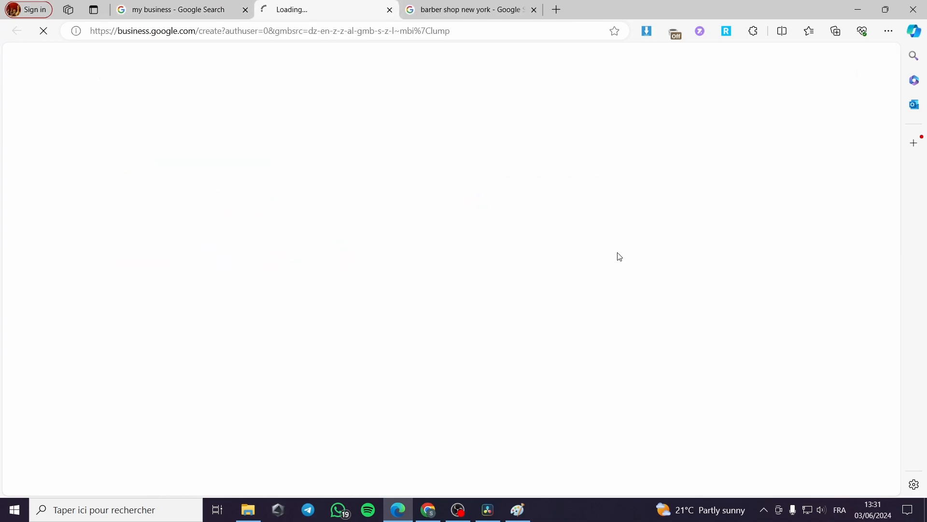
Enter "jack barbershop" as the business name and choose to create a business with this name
left_click(556, 212)
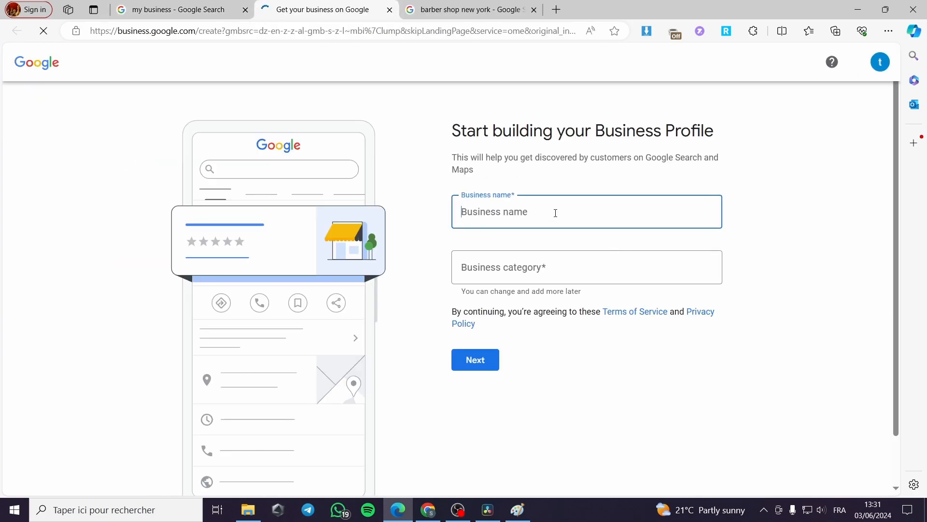
left_click(544, 254)
left_click(535, 219)
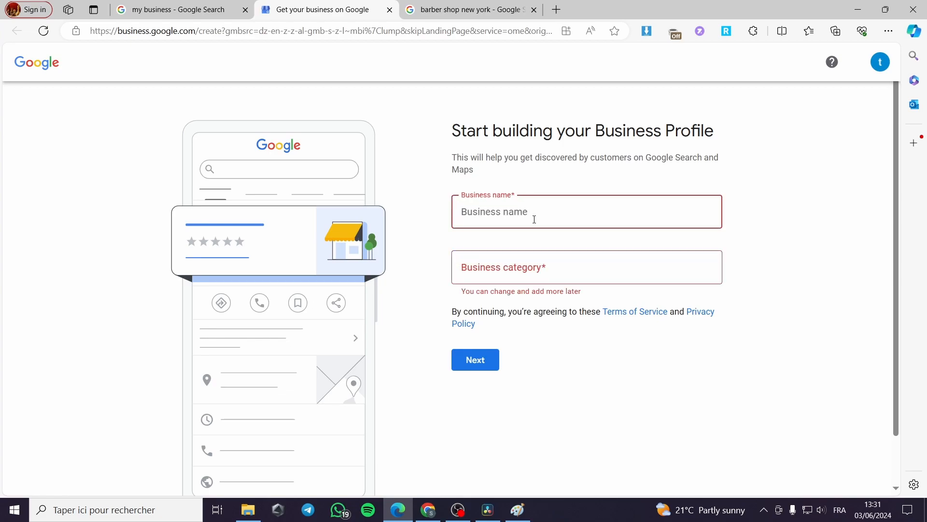
type("jack")
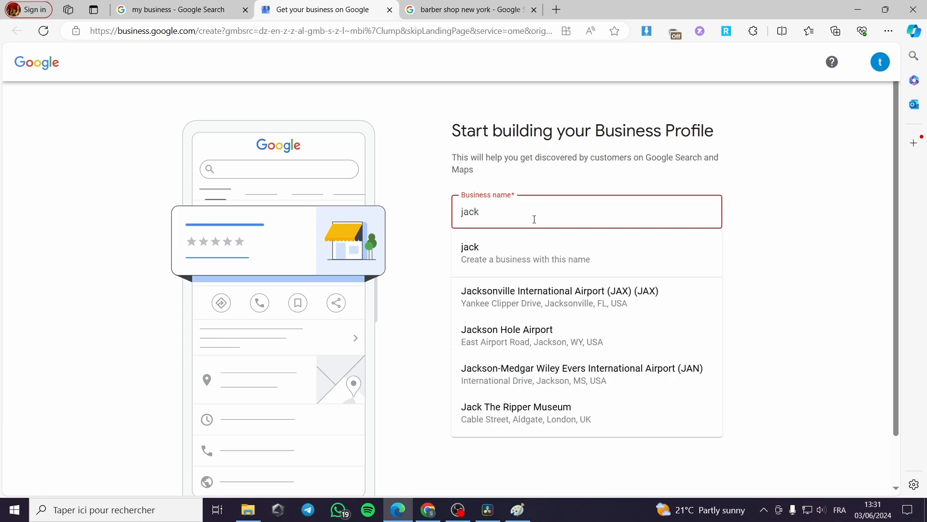
type(" barb")
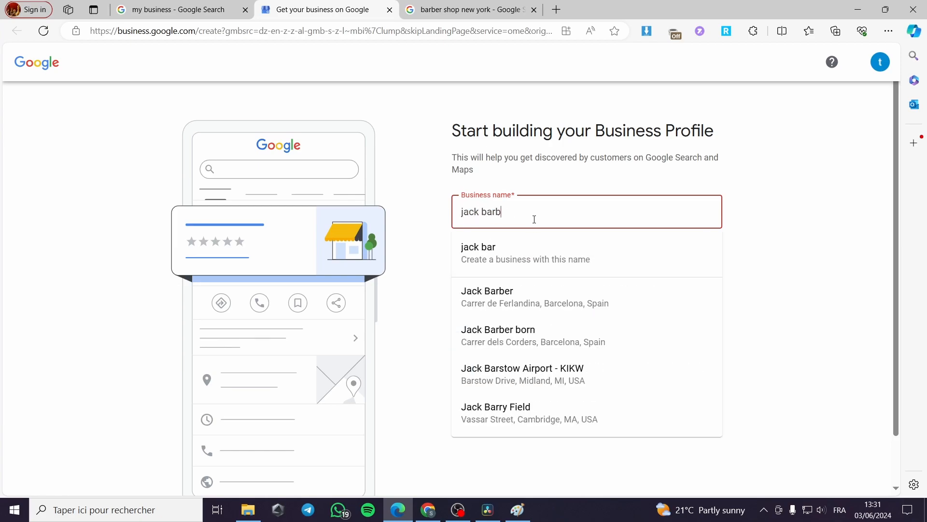
type("ershop")
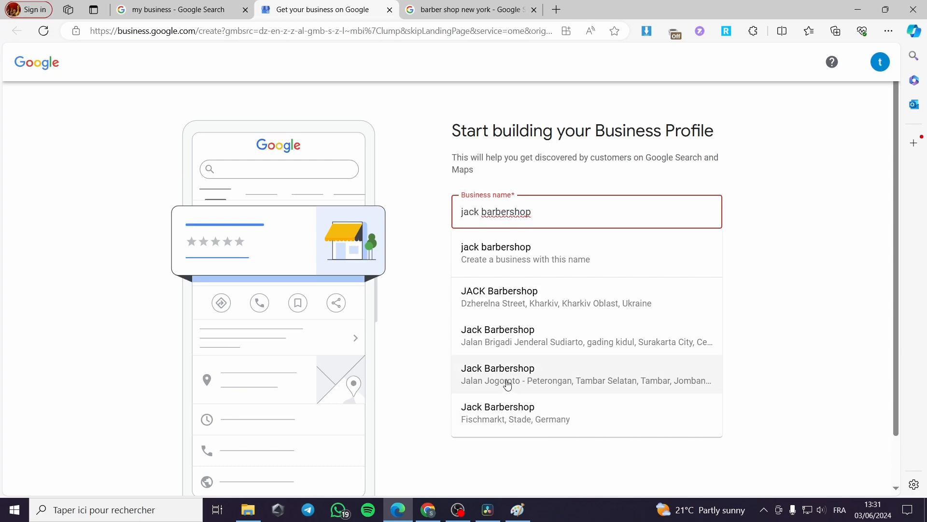
left_click(532, 256)
Set the business category to Barber shop and submit the name and category
left_click(554, 274)
type("barber")
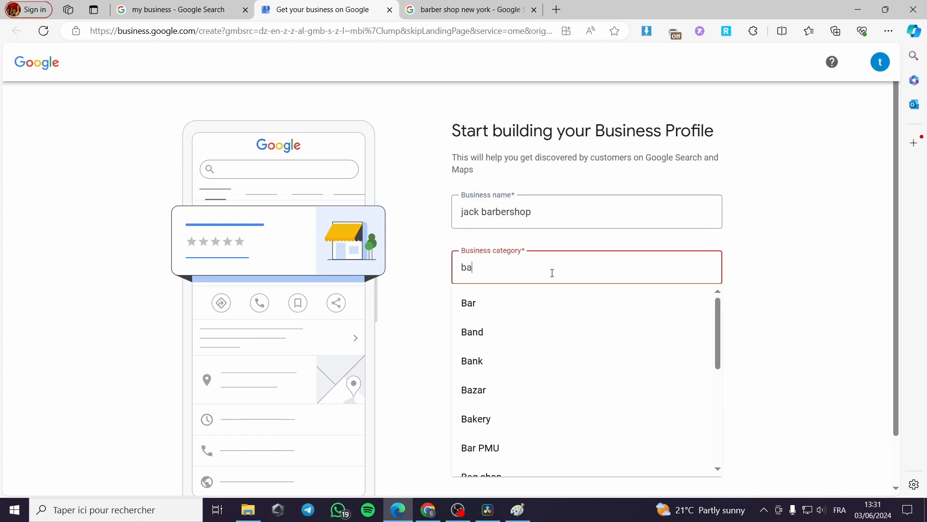
left_click(532, 304)
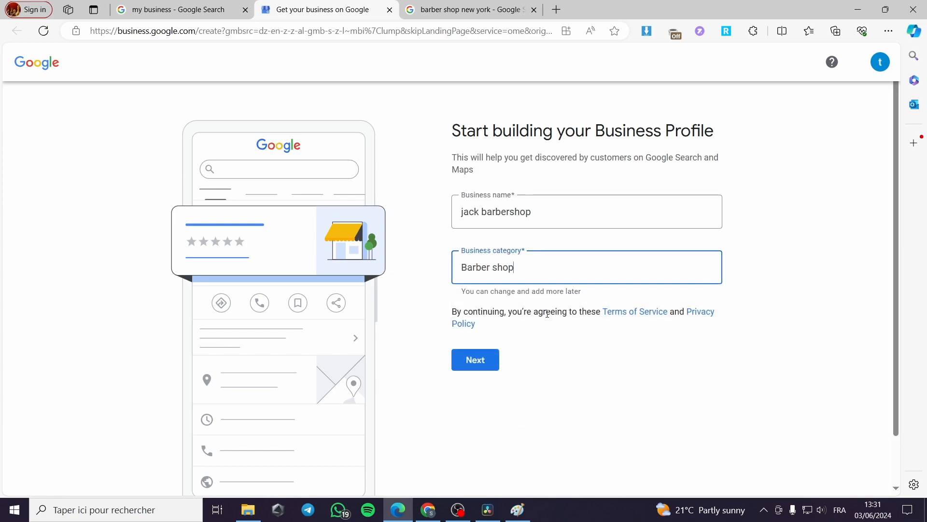
left_click(477, 357)
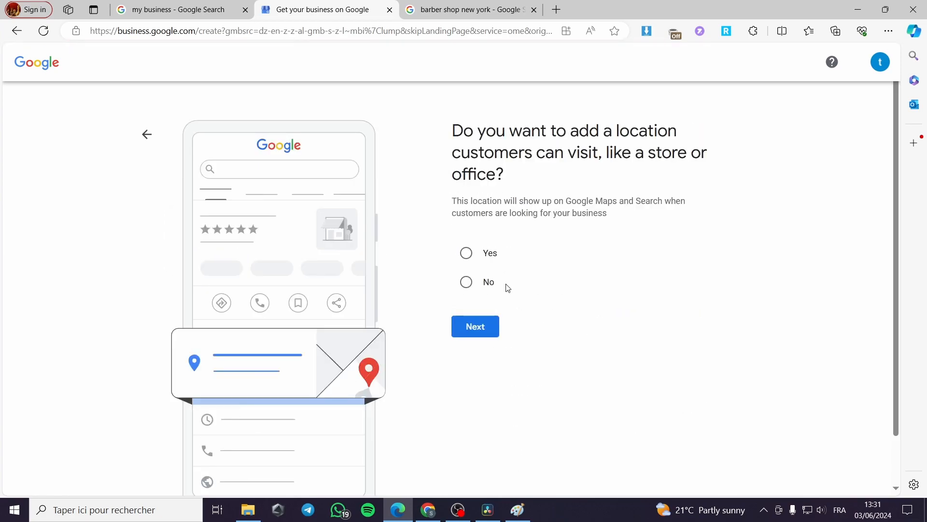
Answer Yes to adding a location customers can visit and submit the choice
left_click(499, 261)
left_click(474, 328)
right_click(474, 331)
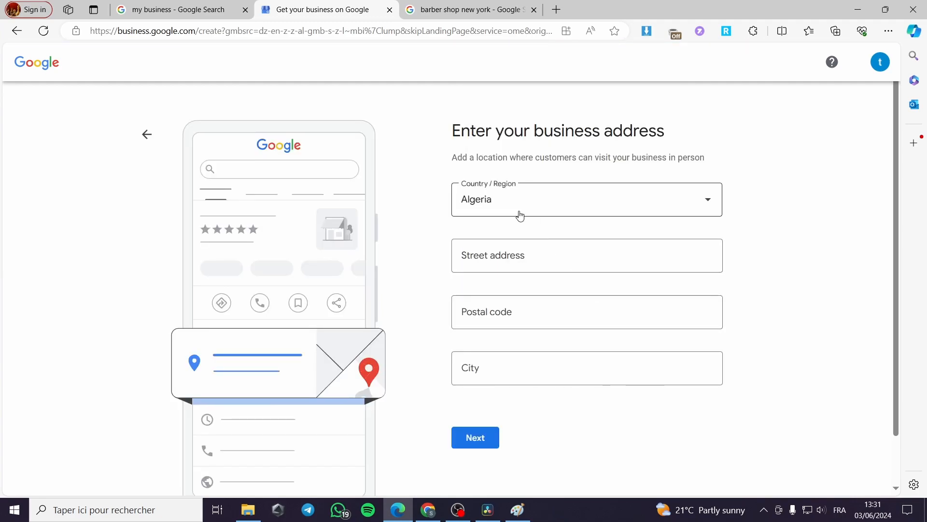
Set the business address country to United States and fill in the remaining address fields from the saved personal info
left_click(553, 205)
left_click_drag(719, 238, 717, 448)
left_click(559, 363)
left_click(522, 266)
left_click(523, 306)
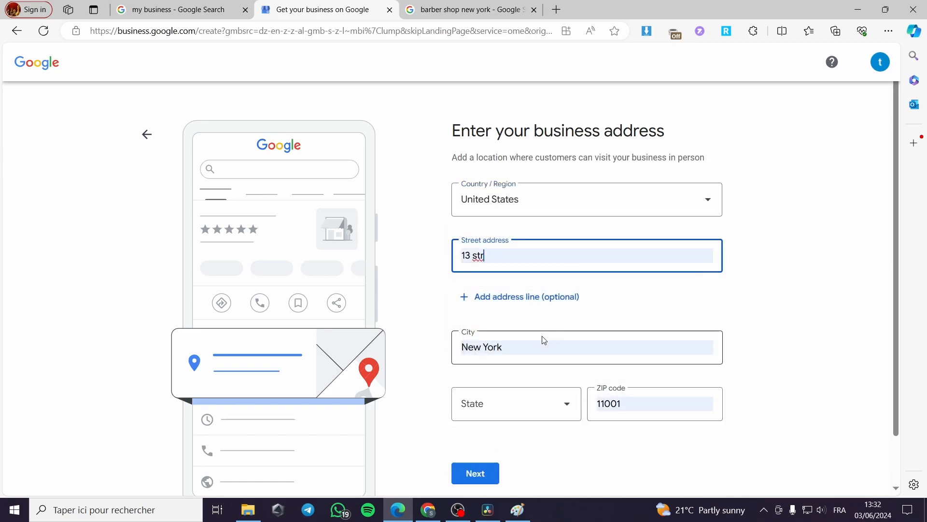
Replace the city in the business address with Washington
left_click(518, 351)
left_click_drag(550, 343, 467, 345)
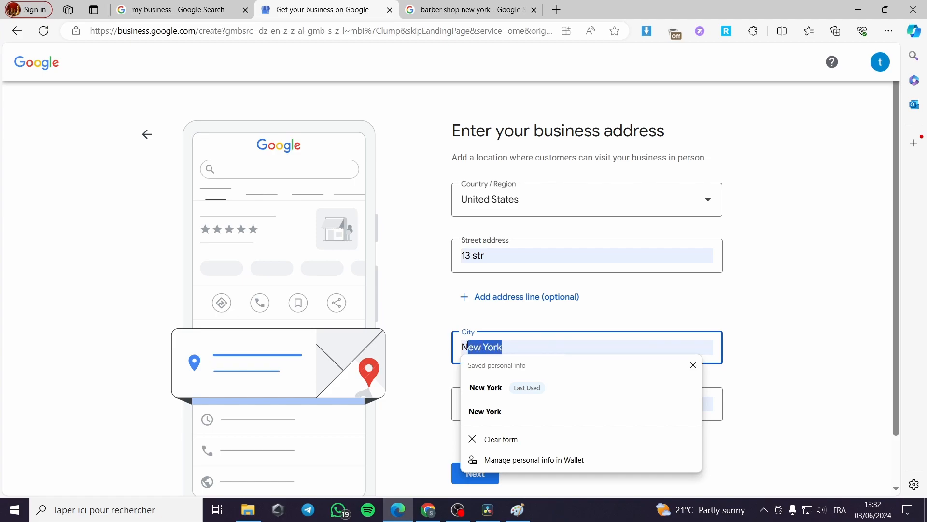
key("BackSpace")
key("BackSpace")
type("was")
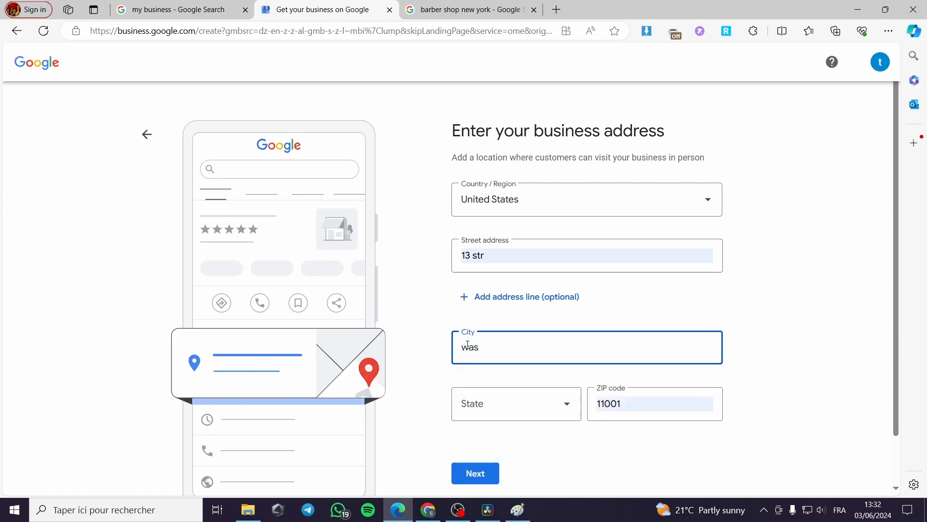
type("hington")
Set the business address state to Washington and submit the address
left_click(603, 416)
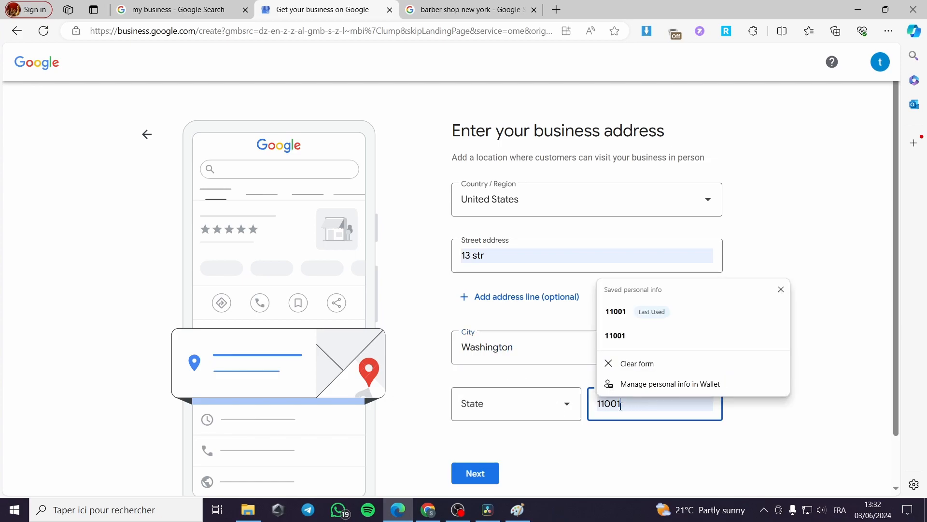
left_click(568, 405)
left_click_drag(574, 140, 557, 377)
left_click(534, 277)
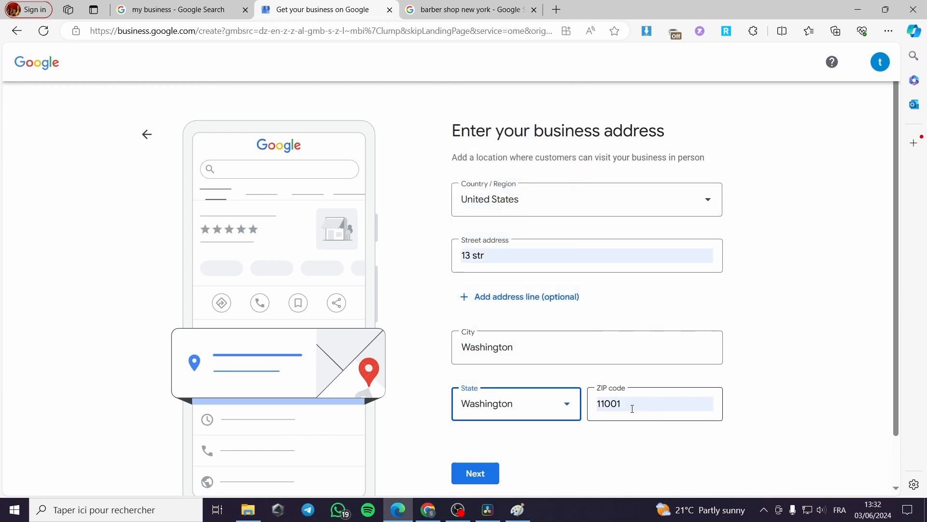
left_click(499, 469)
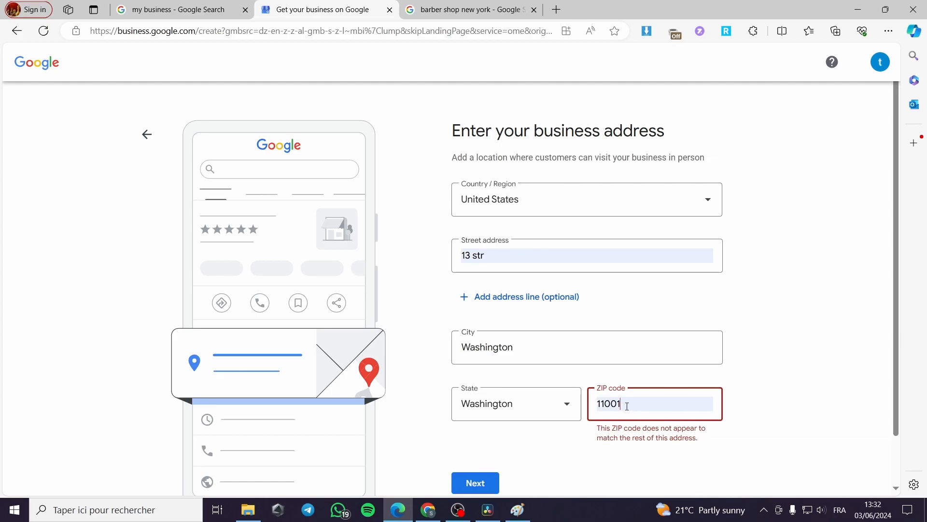
Search Google for "washington zip code" in place of the earlier barber shop search
left_click(487, 5)
left_click_drag(286, 59, 2, 58)
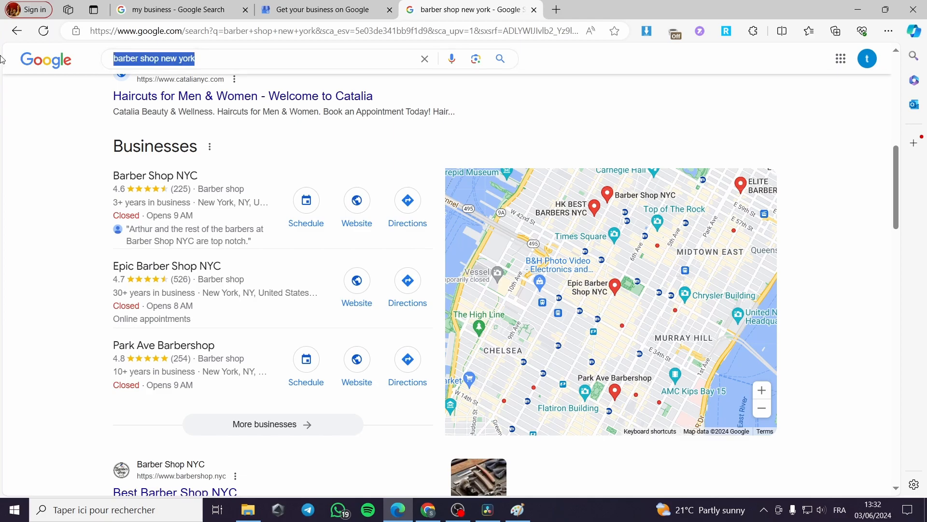
type("washing")
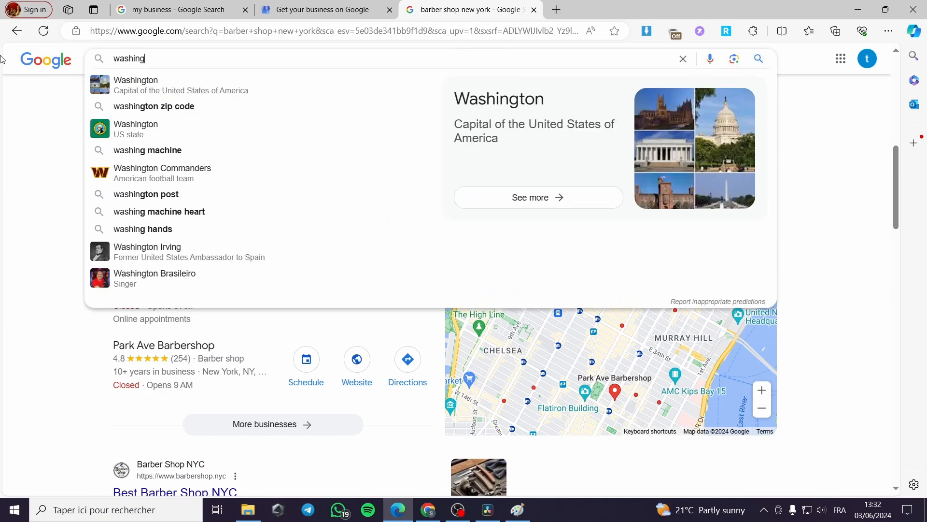
type("ton zipp")
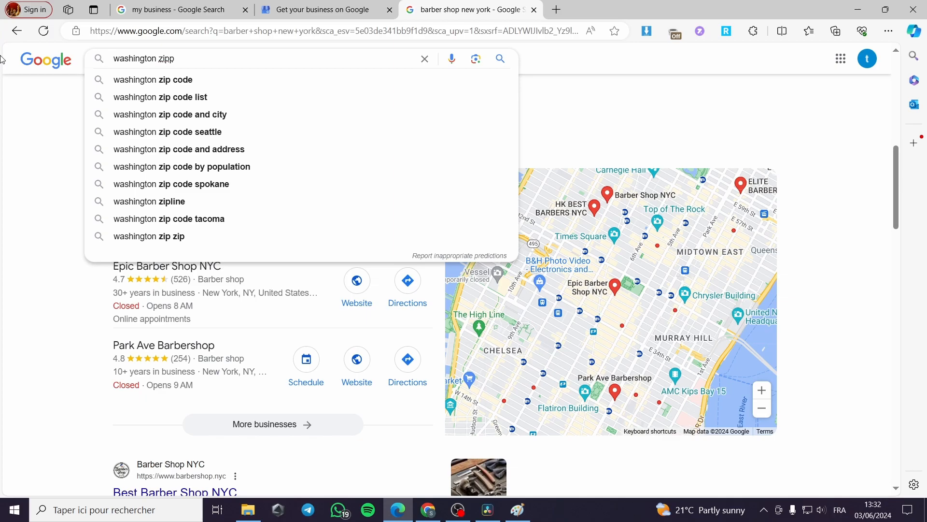
key("BackSpace")
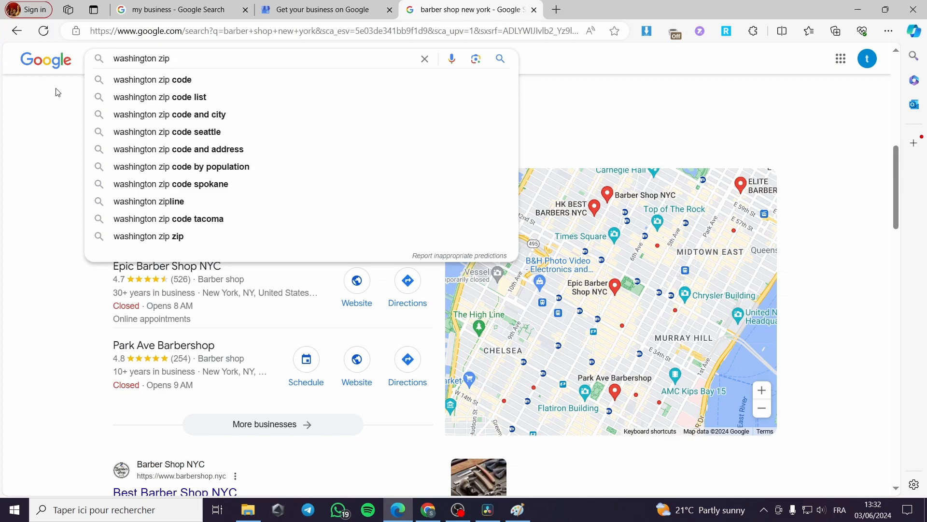
left_click(198, 80)
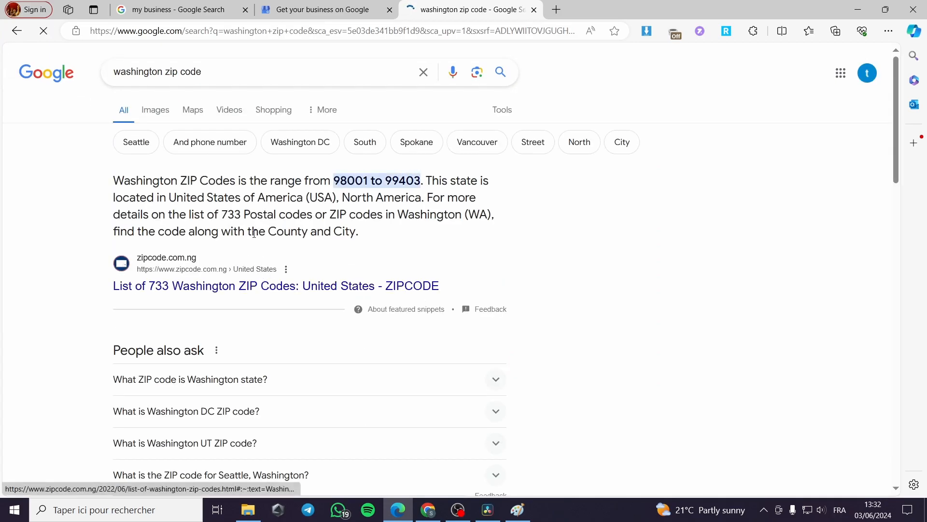
Copy the first ZIP code of the Washington range from the search result and paste it over the business address's ZIP code
left_click_drag(366, 180, 334, 181)
right_click(338, 182)
left_click(357, 207)
left_click(283, 9)
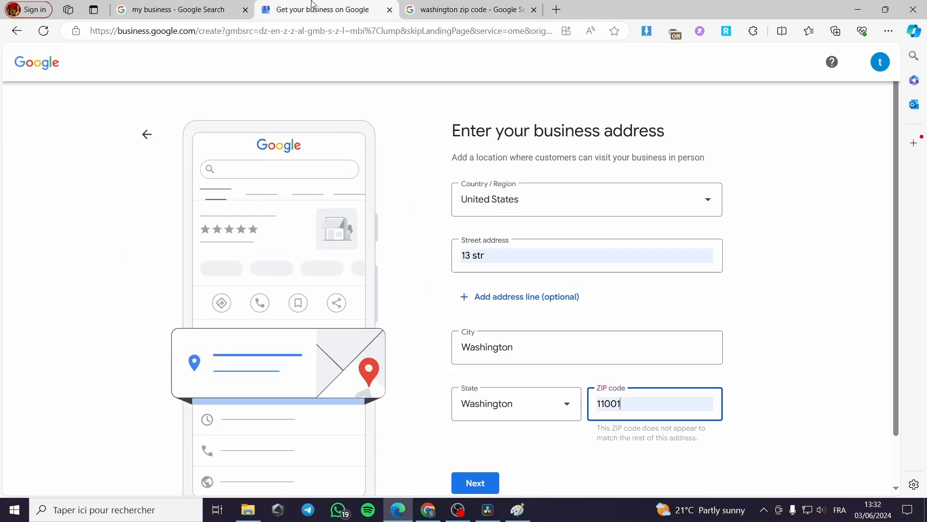
double_click(641, 408)
key("ctrl+v")
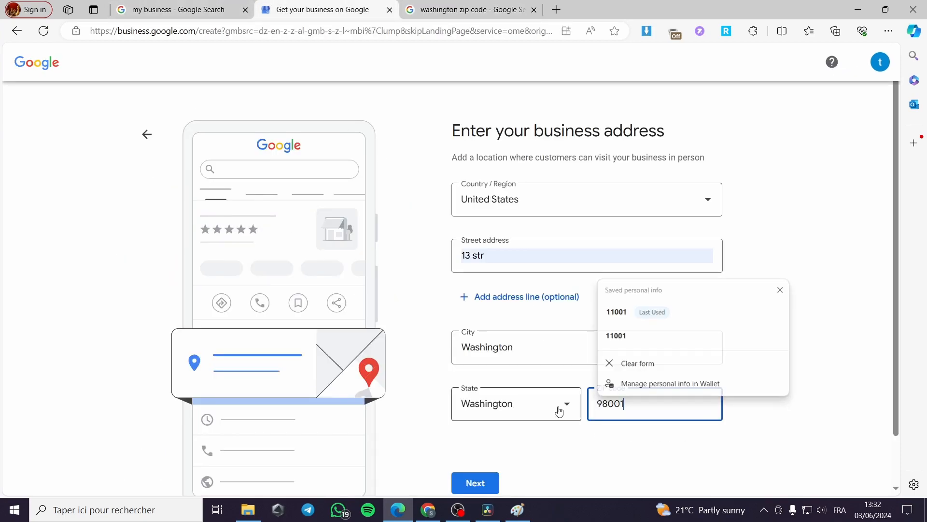
Submit the Washington business address
left_click(495, 480)
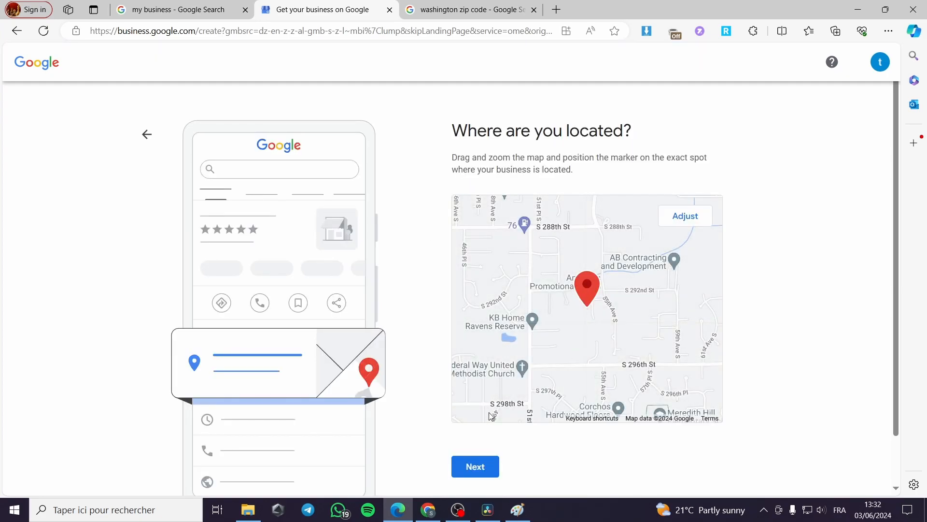
Try to reposition the business marker just south of S 288th St, near 51st Pl S, and save the adjusted location
left_click(686, 218)
mouse_move(552, 311)
left_mouse_down()
mouse_move(493, 405)
mouse_move(469, 410)
mouse_move(476, 347)
mouse_move(584, 331)
left_mouse_up()
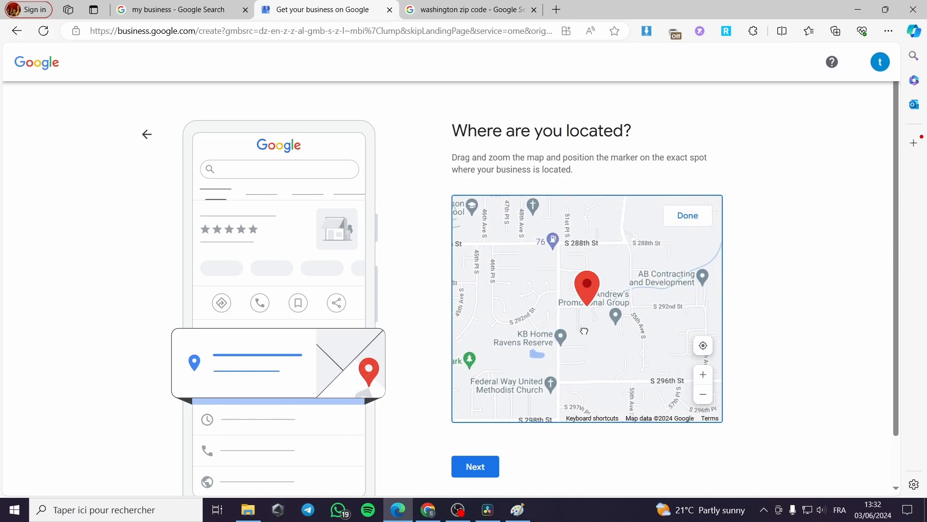
left_click(703, 395)
left_click(703, 395)
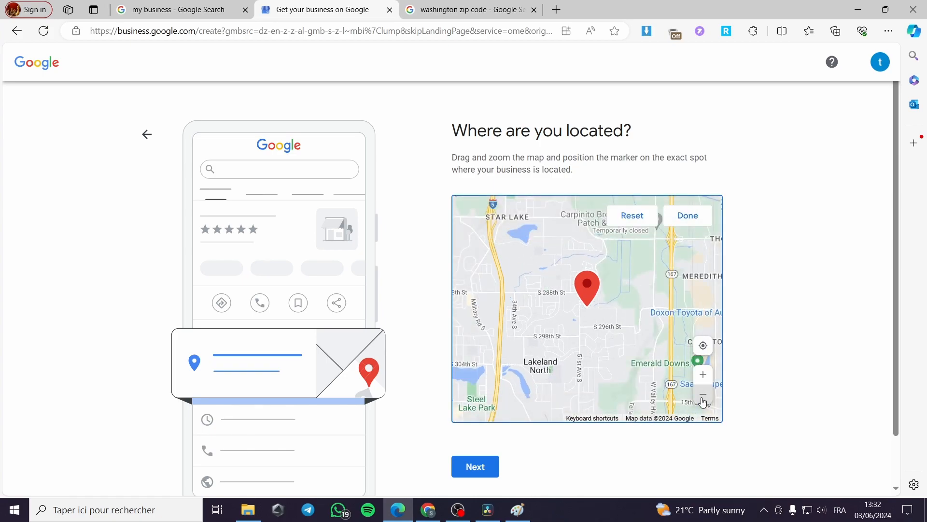
left_click(702, 399)
left_click(703, 399)
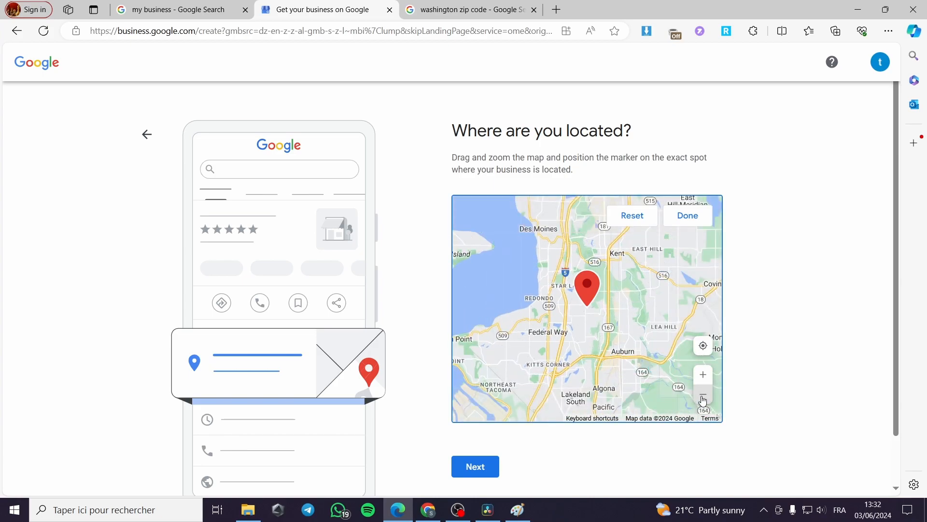
left_click(704, 382)
left_click(703, 382)
left_click(704, 382)
left_click(703, 382)
left_click(703, 381)
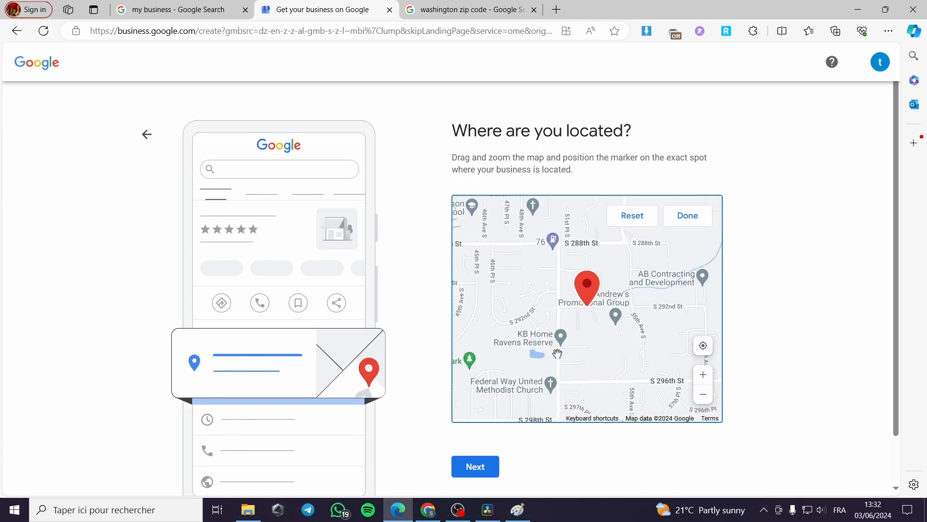
mouse_move(599, 355)
left_mouse_down()
mouse_move(586, 327)
mouse_move(590, 366)
mouse_move(600, 369)
left_mouse_up()
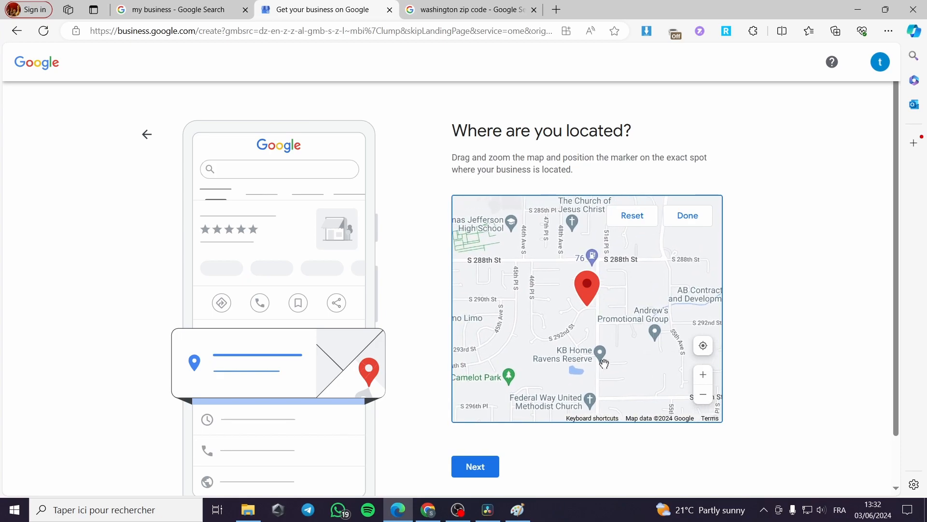
left_click(685, 213)
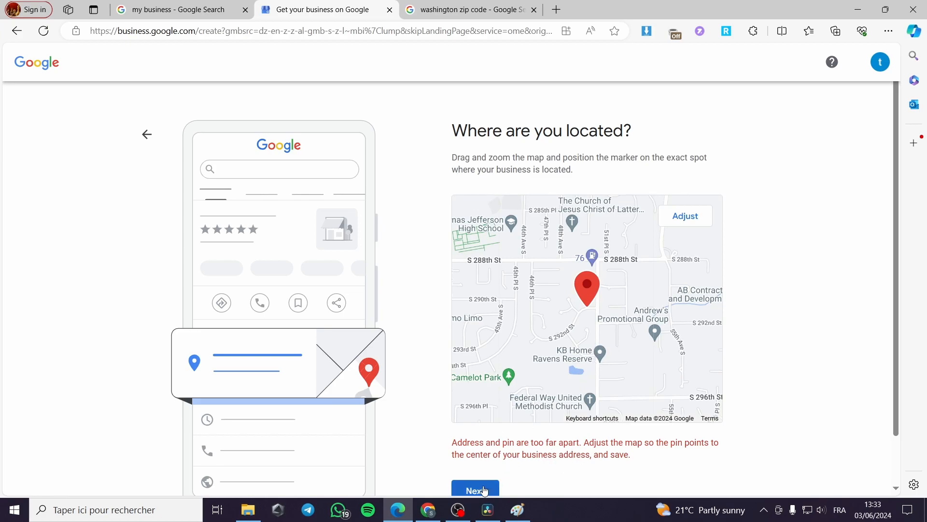
Readjust the map so the marker sits beside Andrew's Promotional Group near S 292nd St, save it and submit the location
left_click(686, 215)
mouse_move(610, 314)
left_mouse_down()
mouse_move(563, 310)
mouse_move(552, 297)
left_mouse_up()
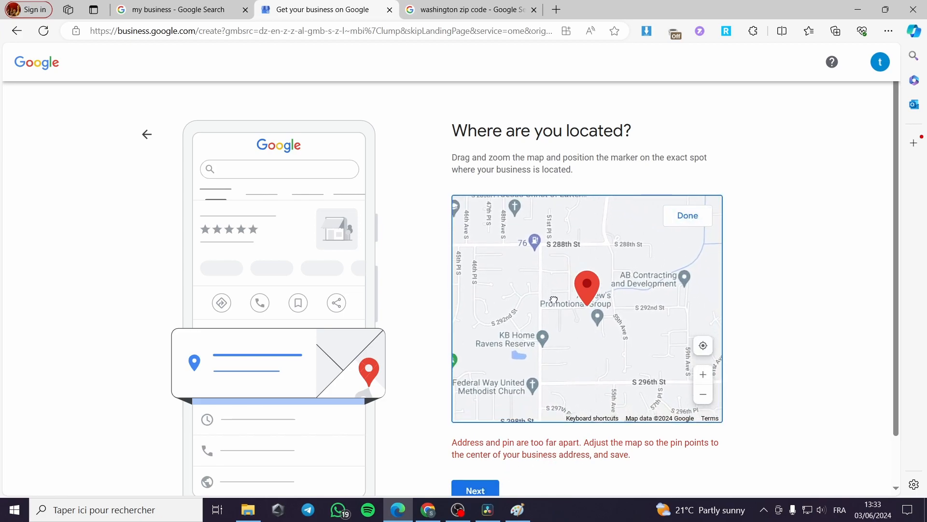
left_click(688, 215)
left_click(492, 491)
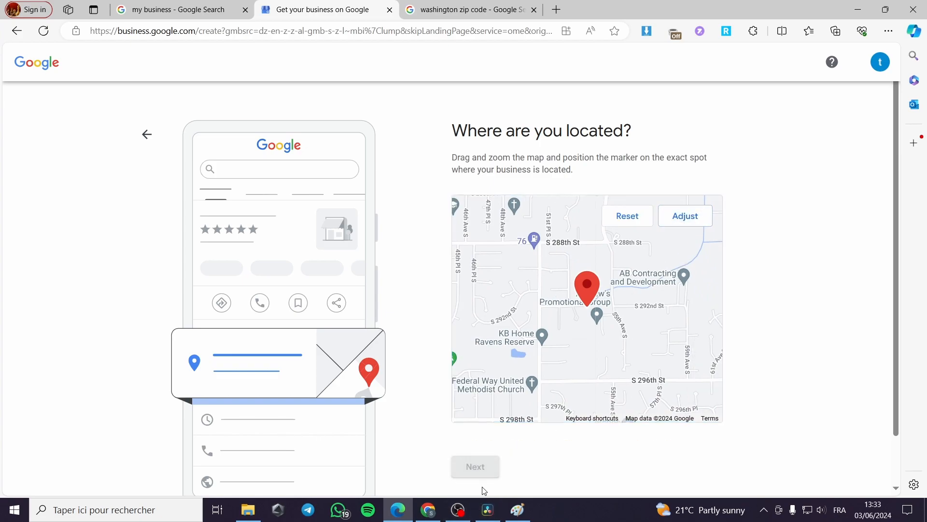